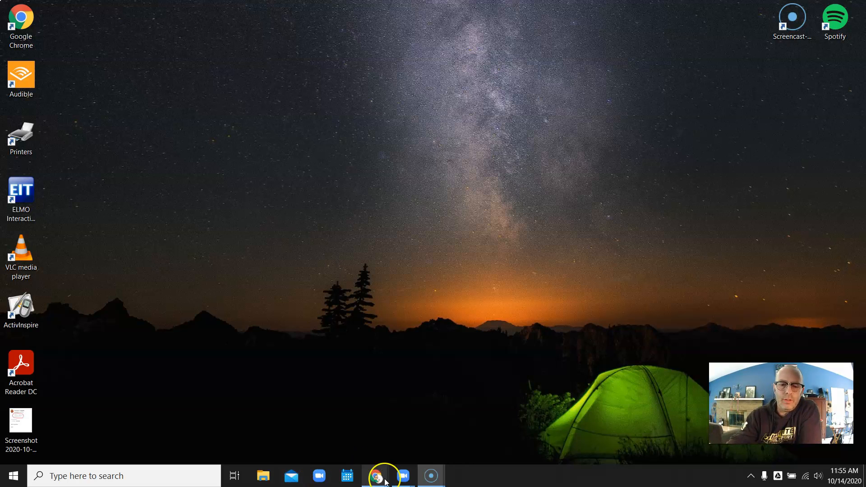
Switch to Chrome, review the Word Processing Activity 12 assignment, and bring up the Word Processing Activity #12 instructions document.
mouse_move(385, 482)
click(371, 476)
click(314, 437)
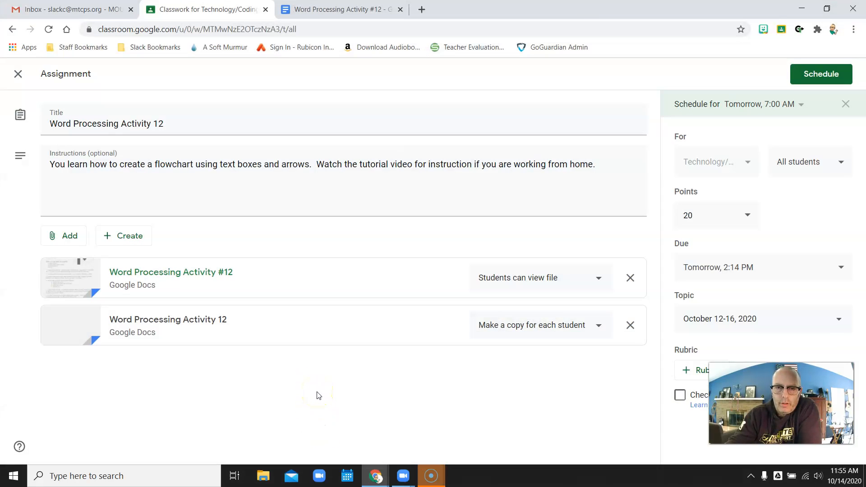
click(845, 411)
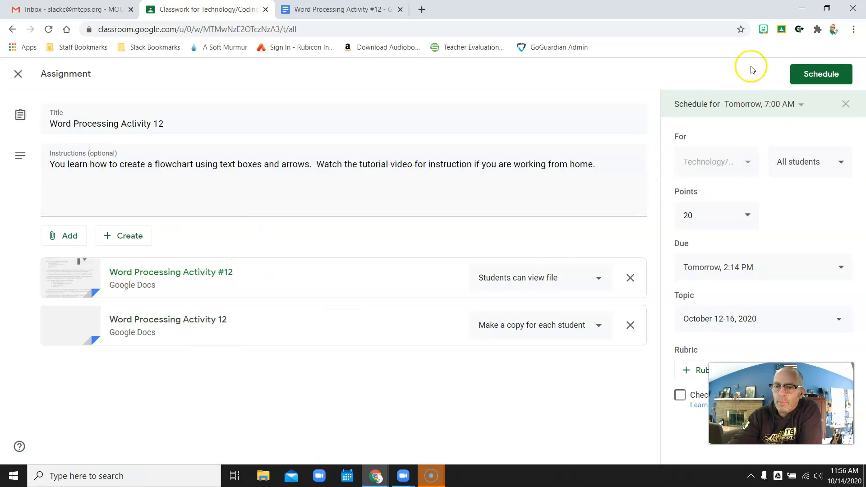
mouse_move(677, 160)
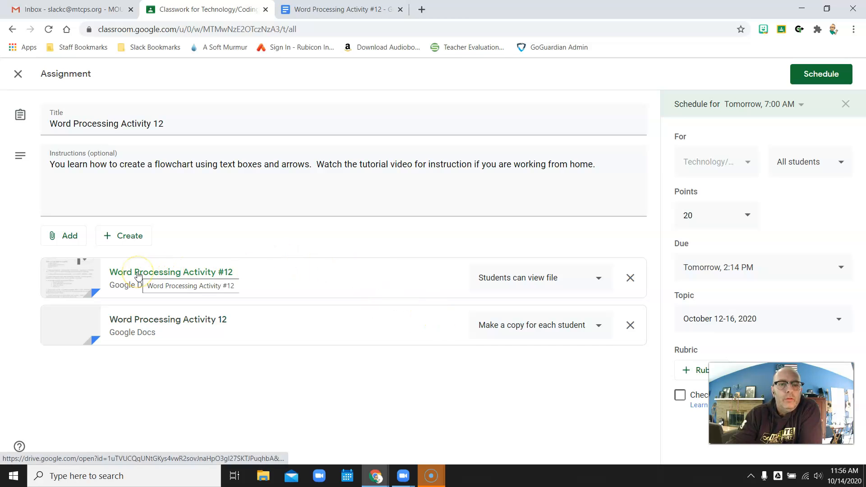
click(331, 10)
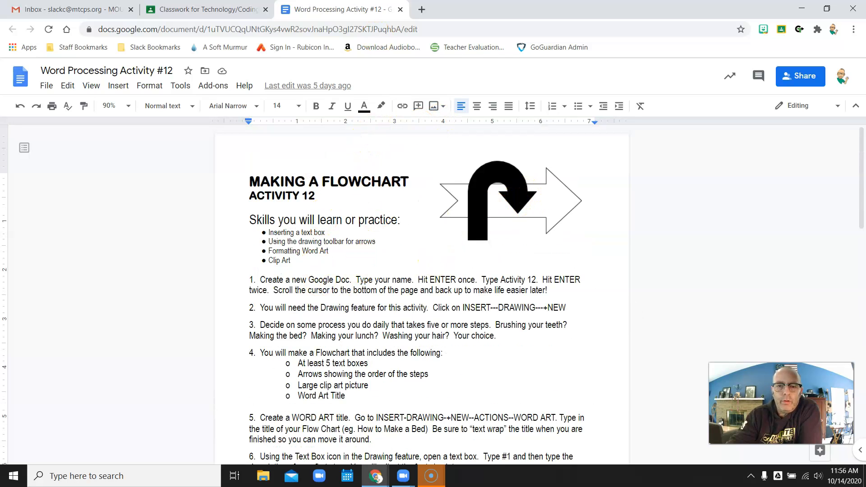
Open Google Docs in a new browser tab and create a blank document.
click(422, 10)
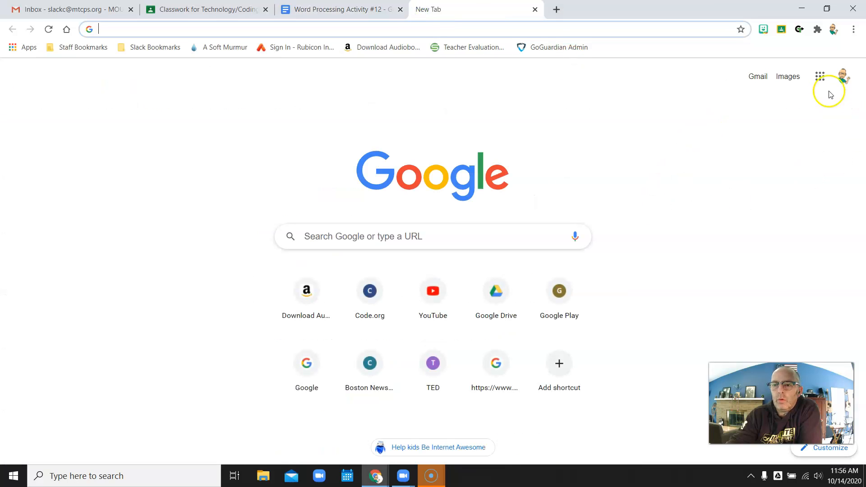
click(819, 78)
click(827, 180)
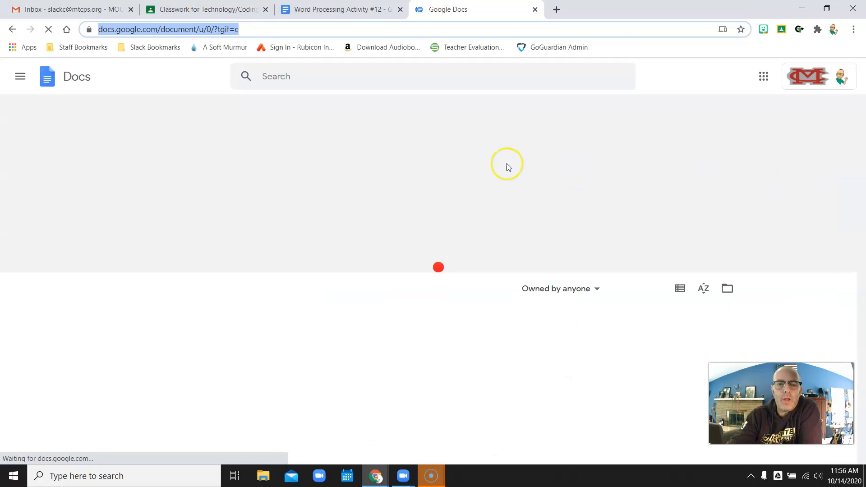
click(153, 175)
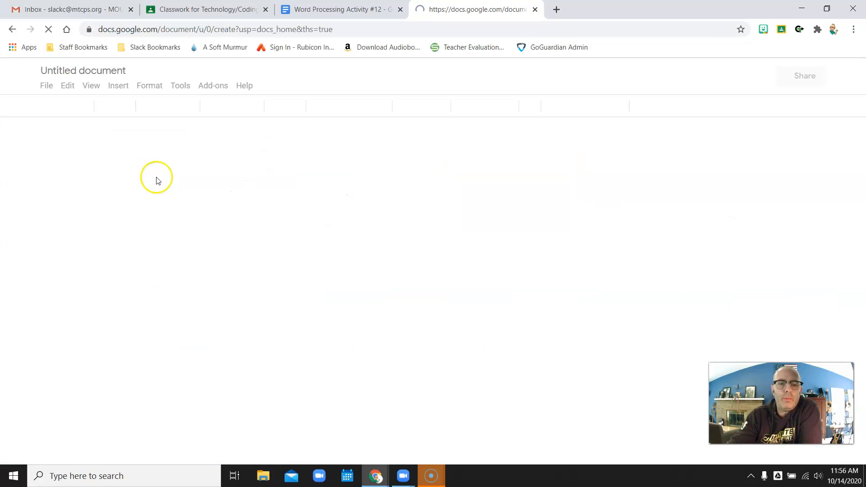
Rename the untitled document as Word Processing Activity 12.
click(98, 71)
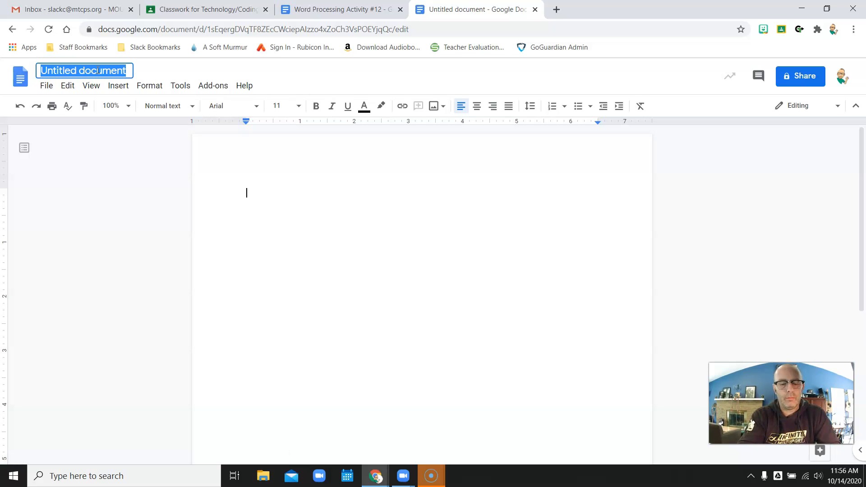
text(Word P)
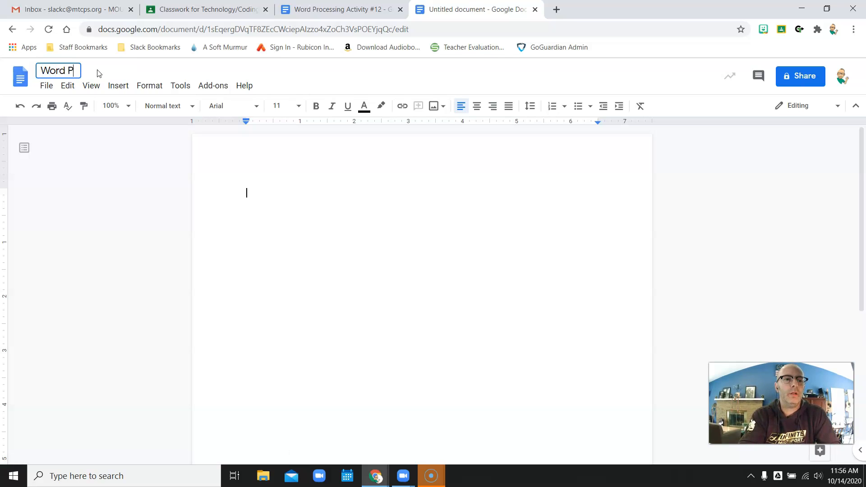
text(rocessing Acit)
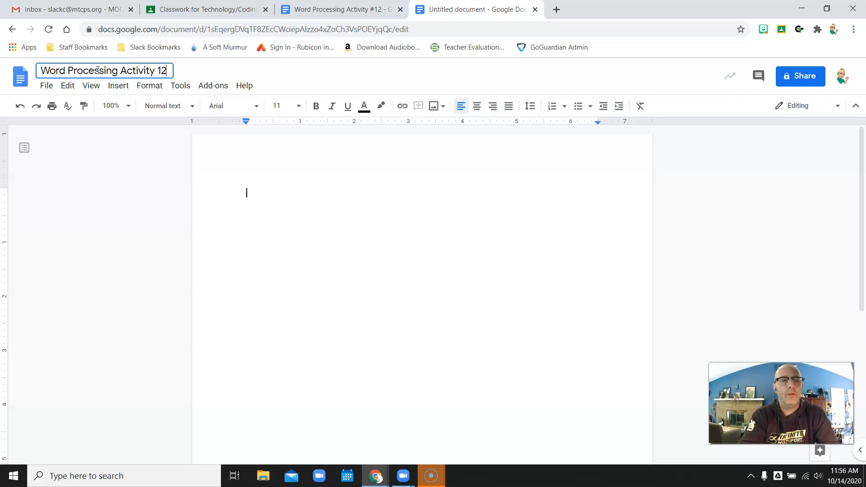
click(383, 241)
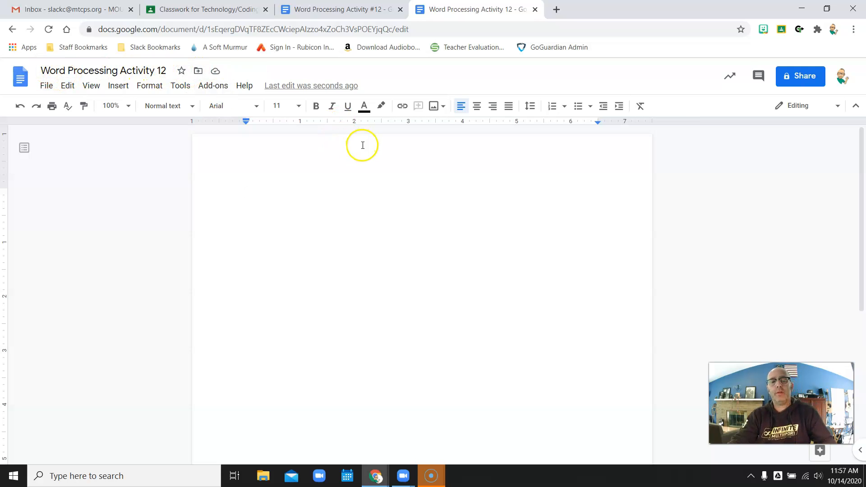
Prefix the document title with the author's name followed by a space and a hyphen.
click(41, 71)
text(Mr. Slack)
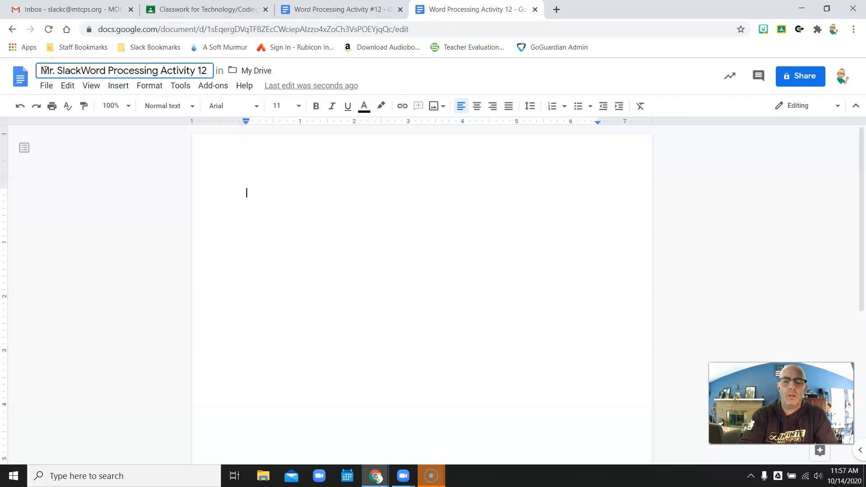
text( -)
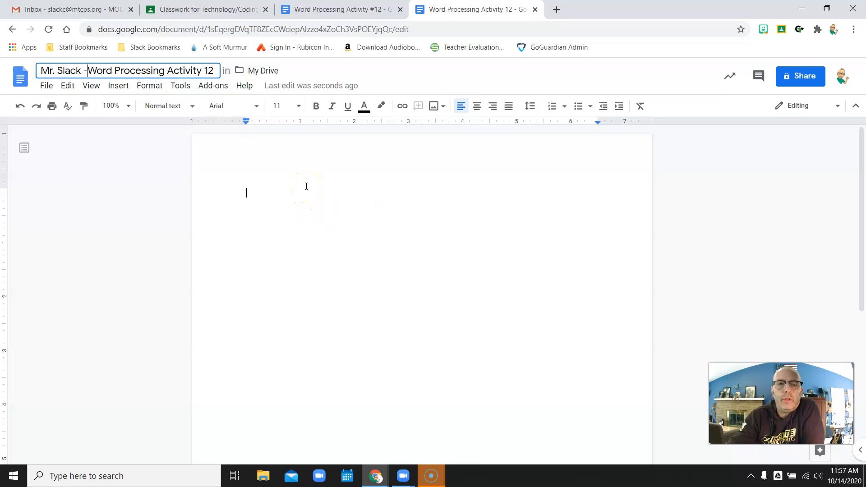
Show the Word Processing Activity #12 instructions in a reduced browser window filling about the left half of the screen.
click(325, 9)
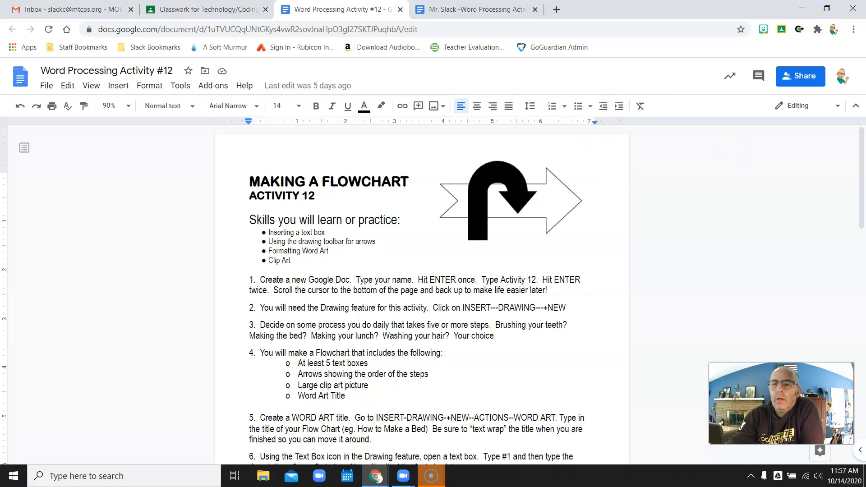
click(827, 9)
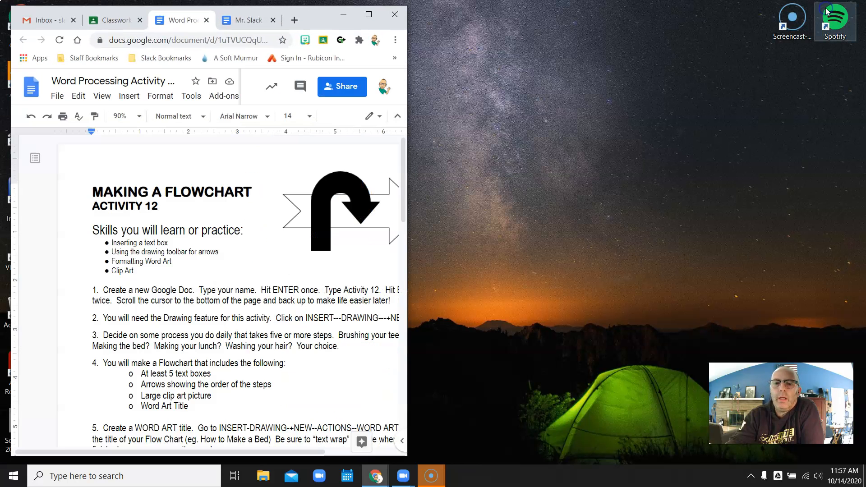
mouse_move(317, 19)
mouse_down()
mouse_move(381, 32)
mouse_move(311, 15)
mouse_up()
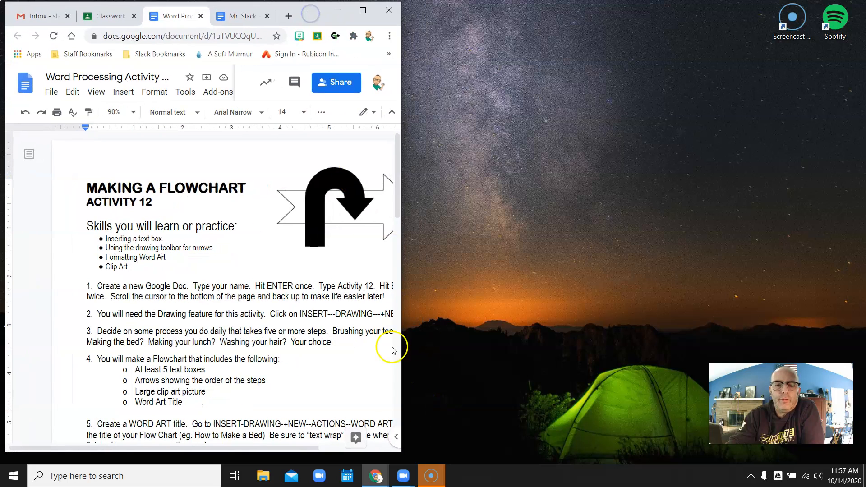
drag(402, 283, 425, 288)
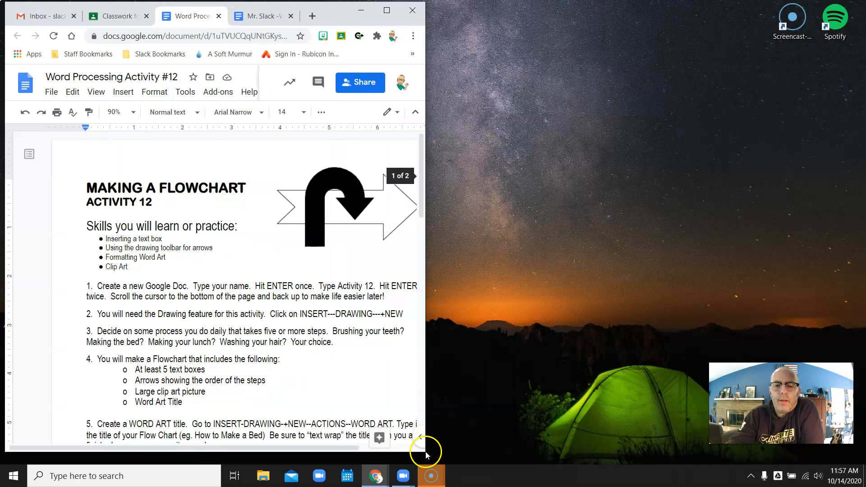
drag(426, 447, 401, 459)
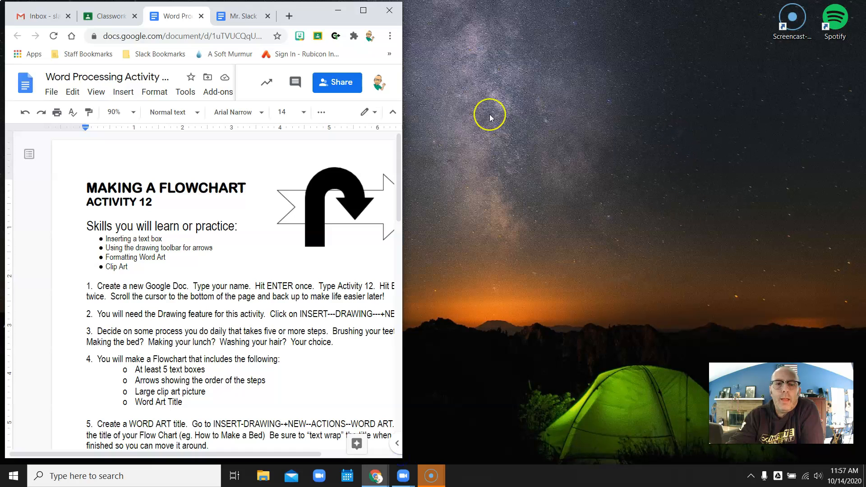
Detach the new Activity 12 document into its own window beside the instructions and widen it to the screen's edge.
click(234, 17)
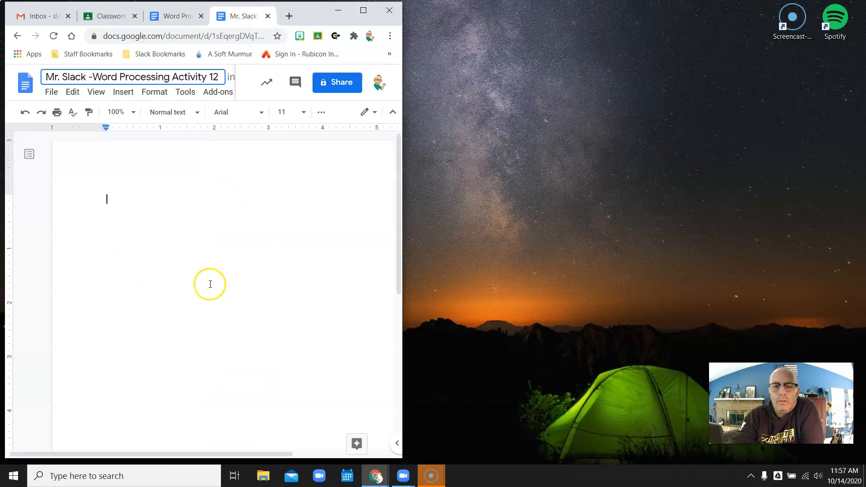
click(236, 17)
drag(237, 17, 463, 20)
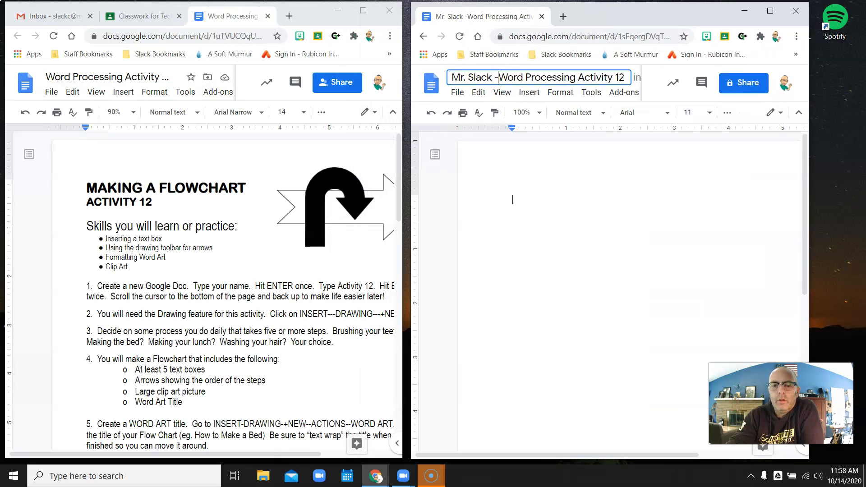
drag(809, 222, 864, 218)
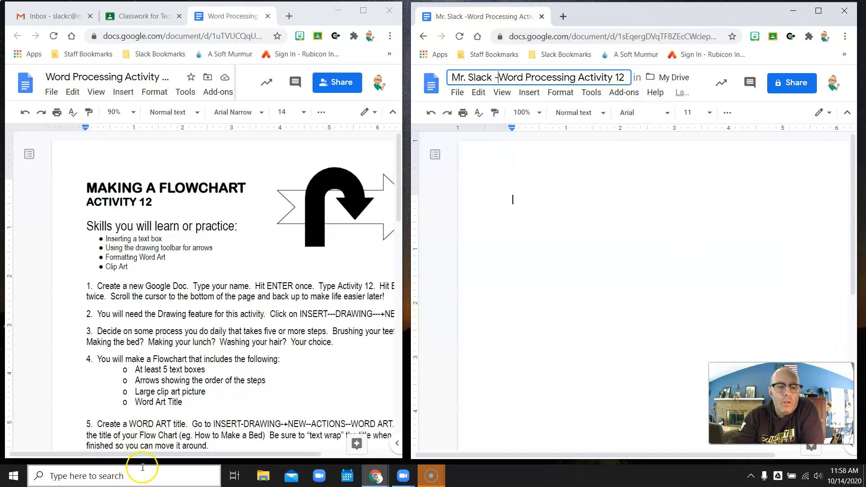
Read the skills list and step 1 in the flowchart instructions, highlighting each passage.
drag(160, 455, 210, 455)
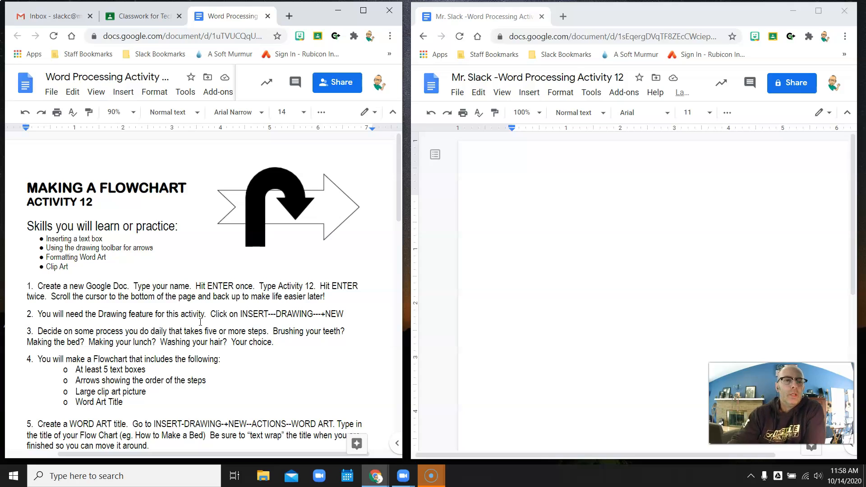
drag(21, 224, 163, 263)
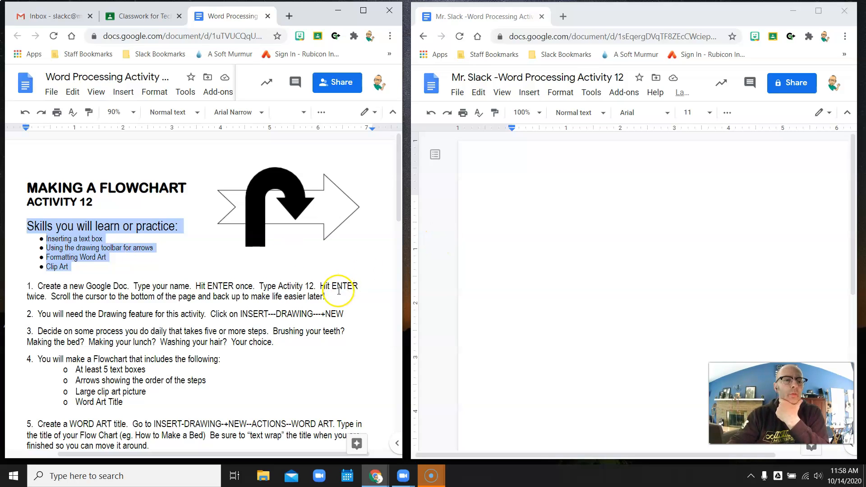
drag(29, 285, 338, 293)
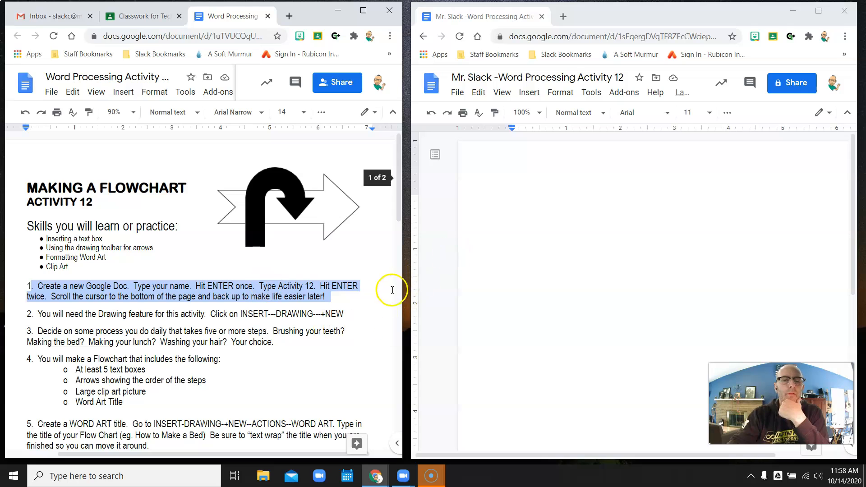
Enter the author's name on the new document's first line and Activity 12 on the second.
click(530, 206)
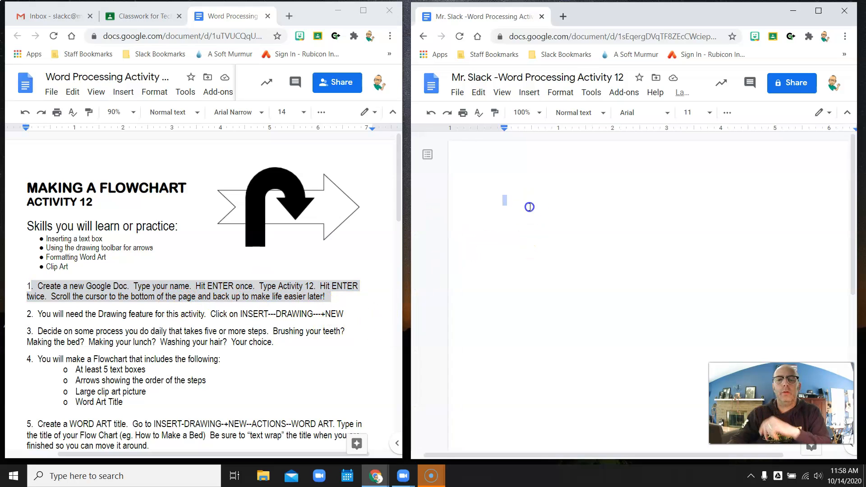
text(Mr. Slack)
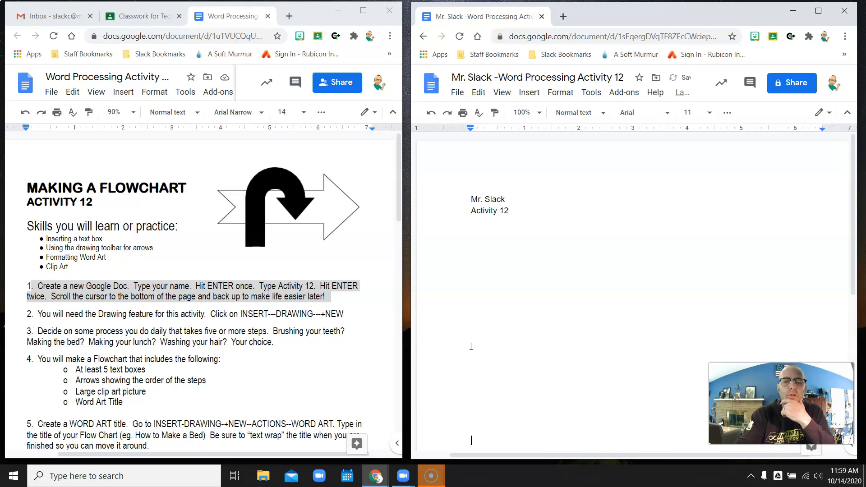
key(Return)
Add blank lines down to the bottom of the page and return the cursor to just below the Activity 12 line.
key(Return)
key(Return)
key(Return)
key(Return)
key(Return)
key(Return)
key(Return)
key(Return)
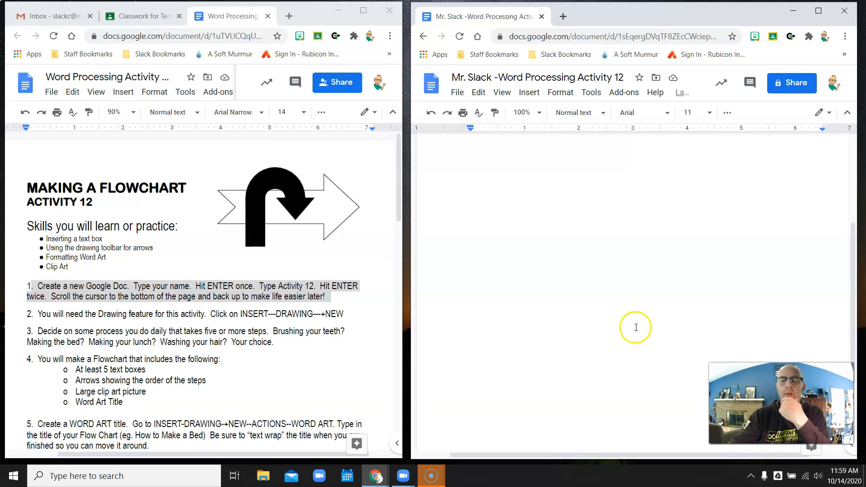
scroll(632, 316, up, 5)
click(471, 253)
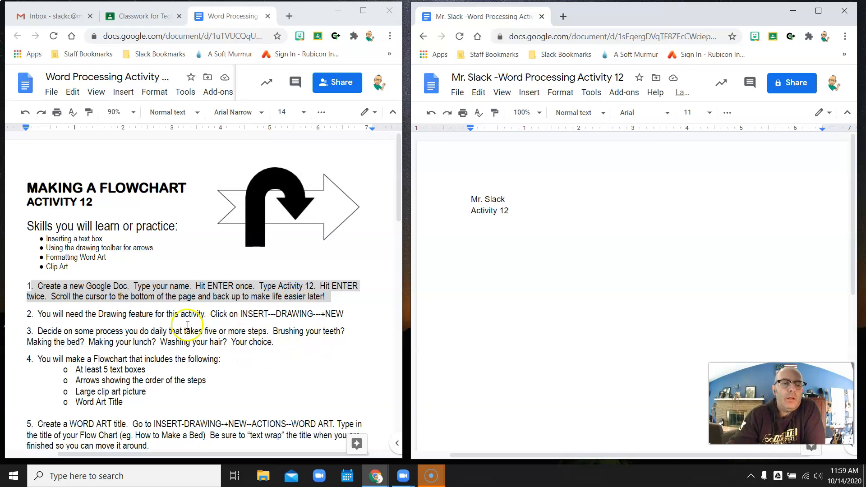
Read steps 2 and 3 of the flowchart instructions, highlighting each one.
drag(41, 314, 344, 317)
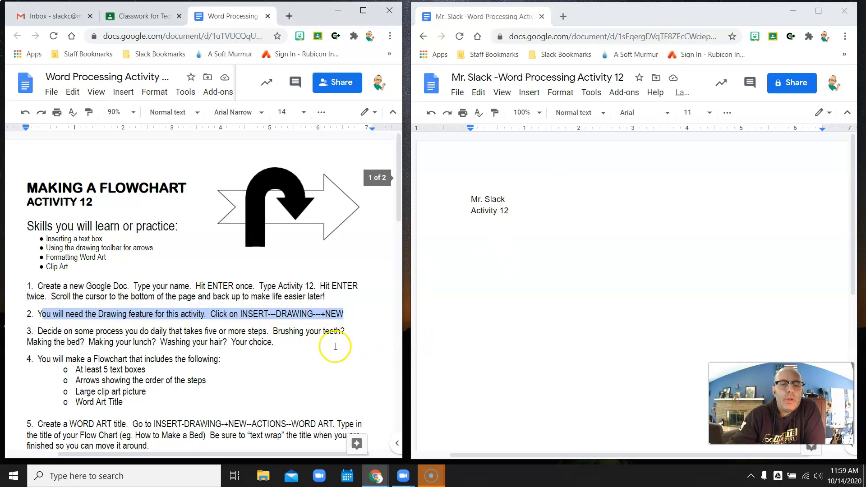
scroll(332, 348, down, 1)
drag(33, 273, 307, 282)
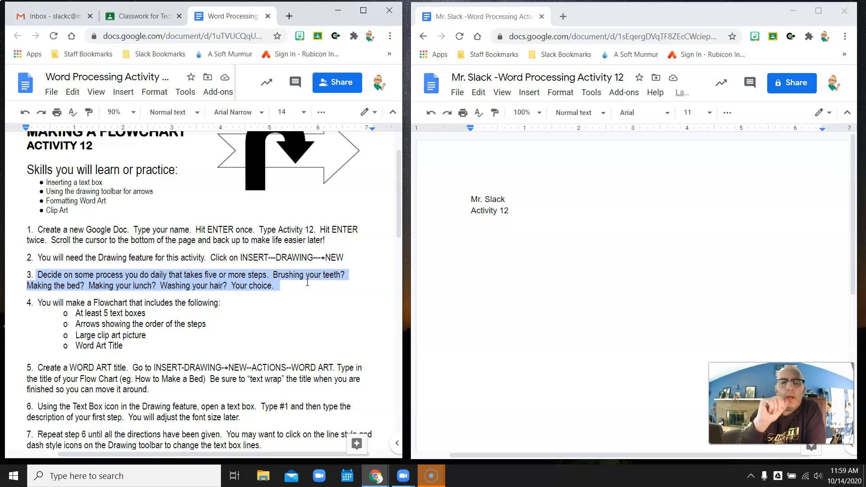
click(289, 275)
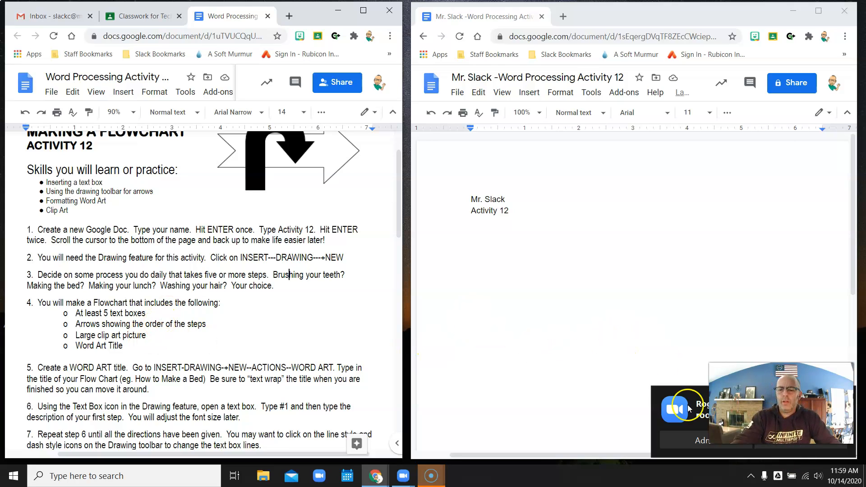
click(688, 409)
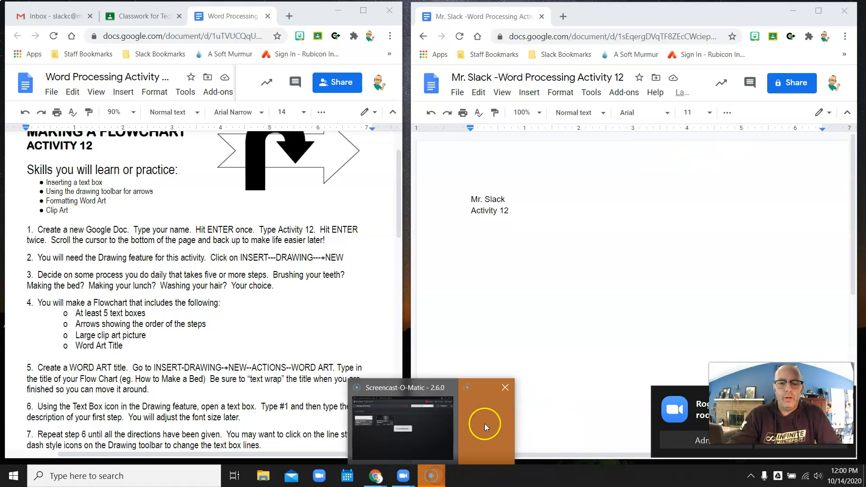
click(31, 454)
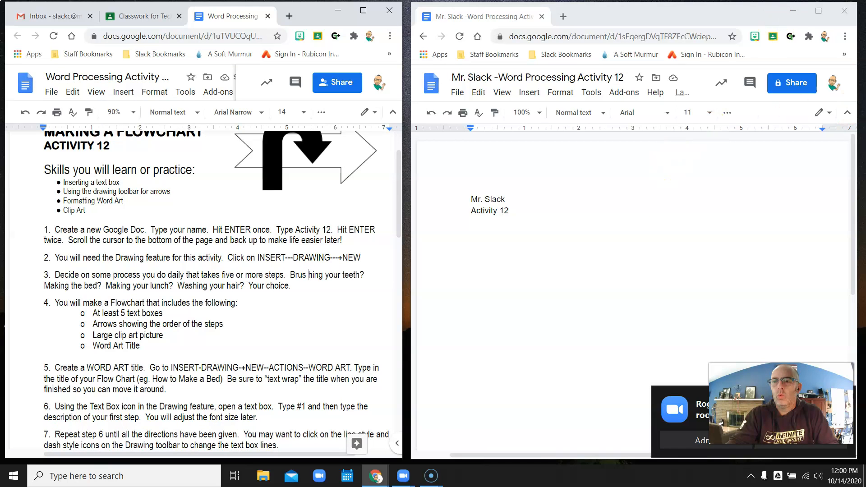
click(794, 11)
double_click(787, 18)
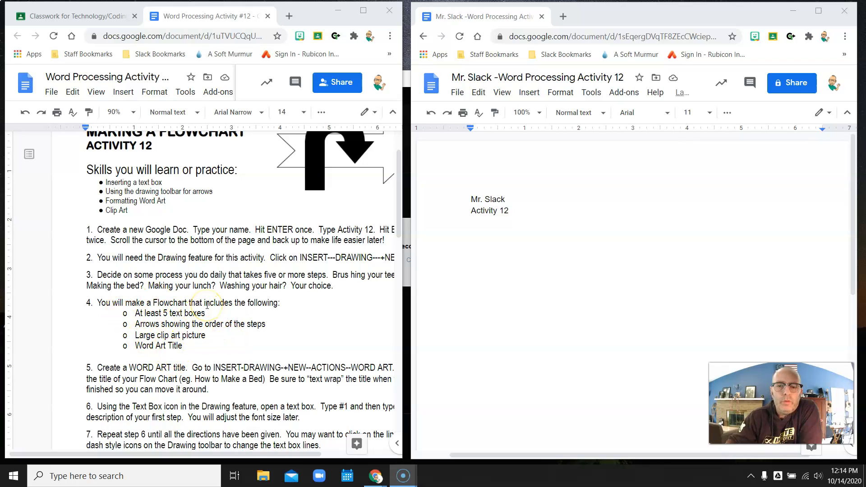
Read steps 4 and 5 of the flowchart instructions, highlighting each one.
click(531, 93)
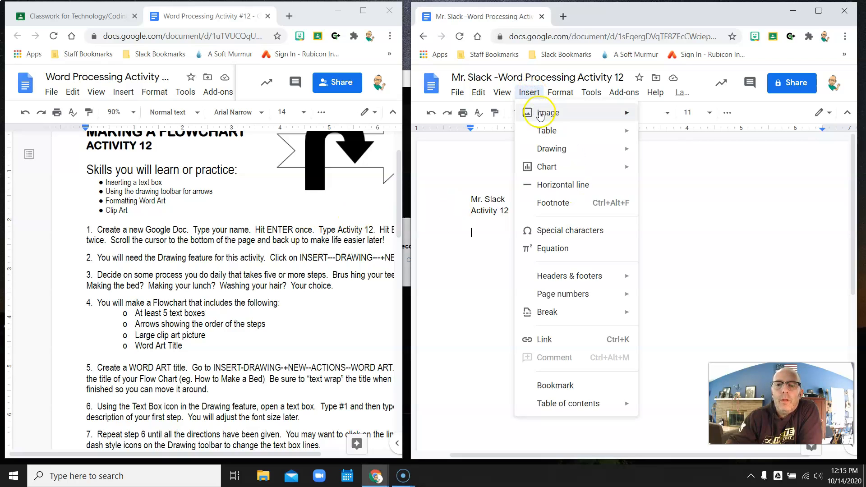
mouse_move(558, 151)
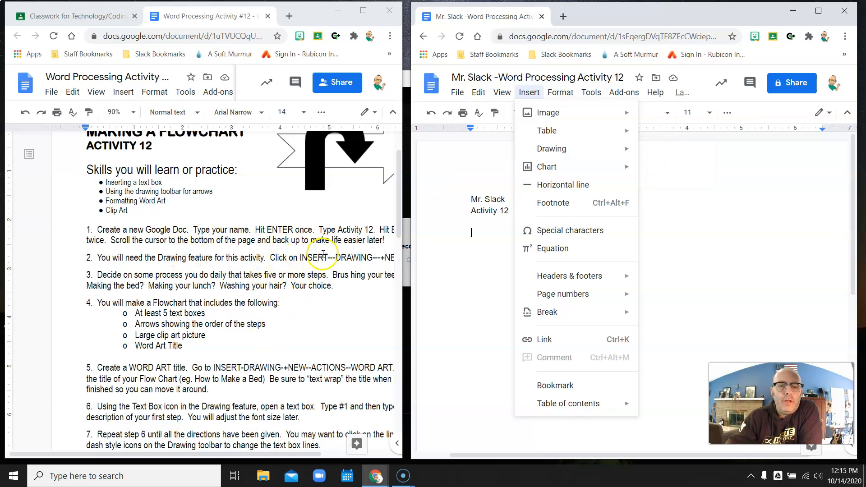
drag(217, 456, 267, 456)
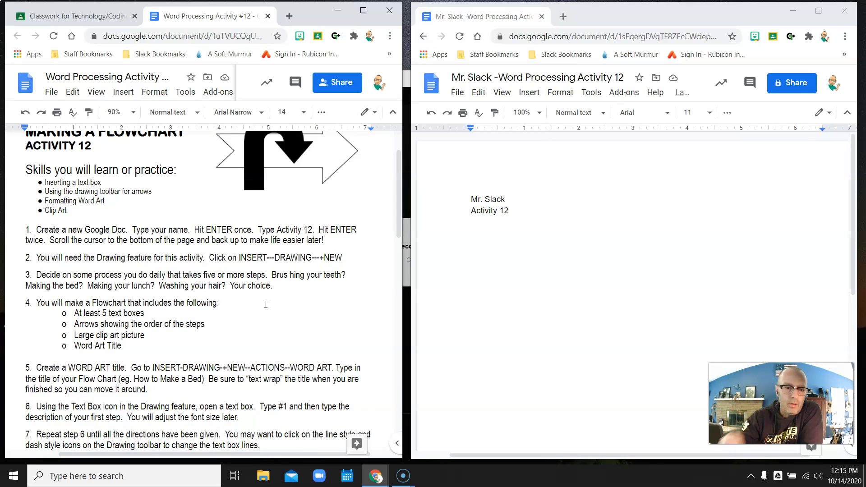
drag(30, 308, 208, 346)
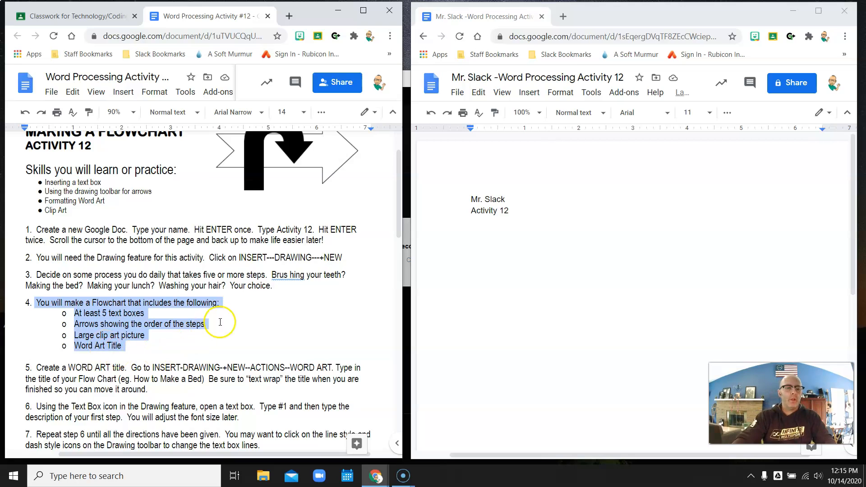
scroll(221, 322, down, 3)
drag(25, 263, 164, 278)
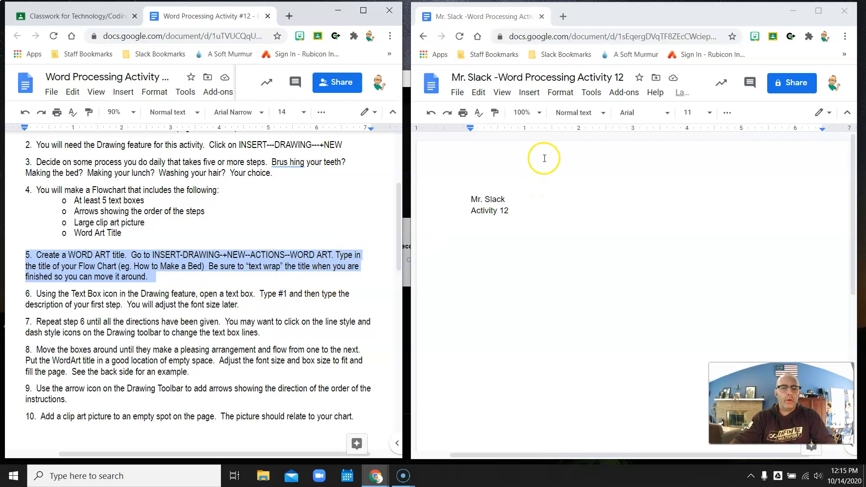
Create a Word Art title in a new drawing, reading "How to Make A Grilled" over "Cheese Sandwich", and move it toward the canvas top.
click(526, 98)
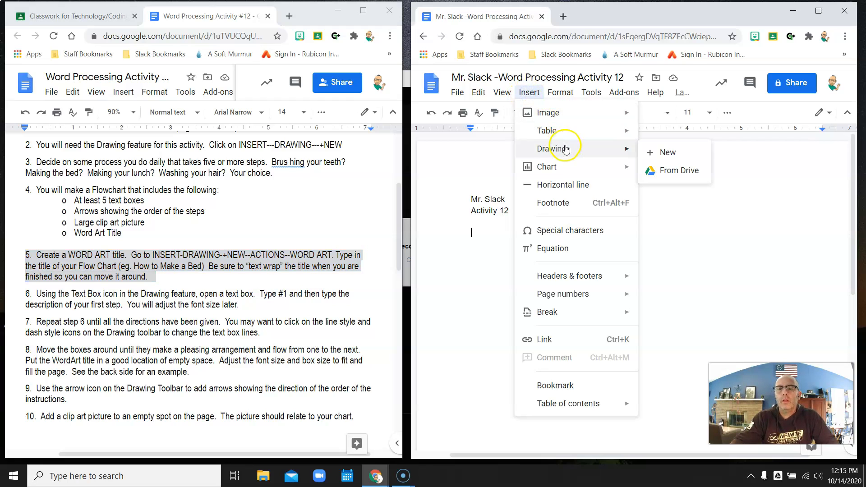
click(667, 152)
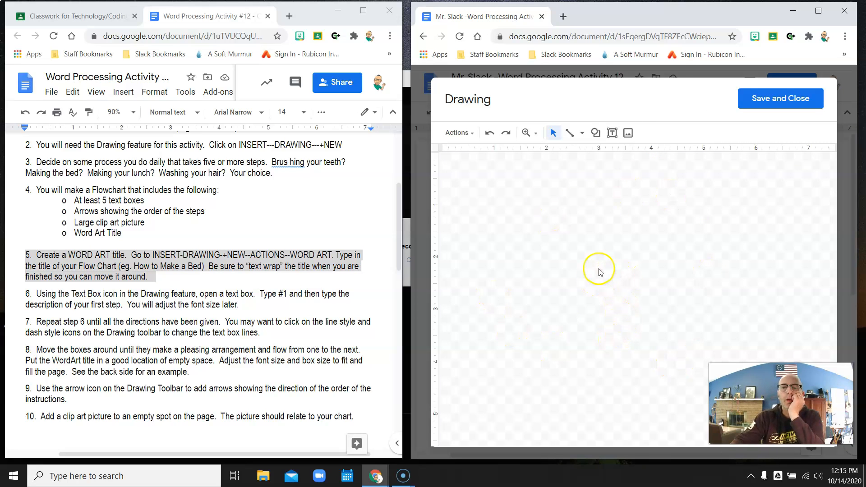
click(462, 133)
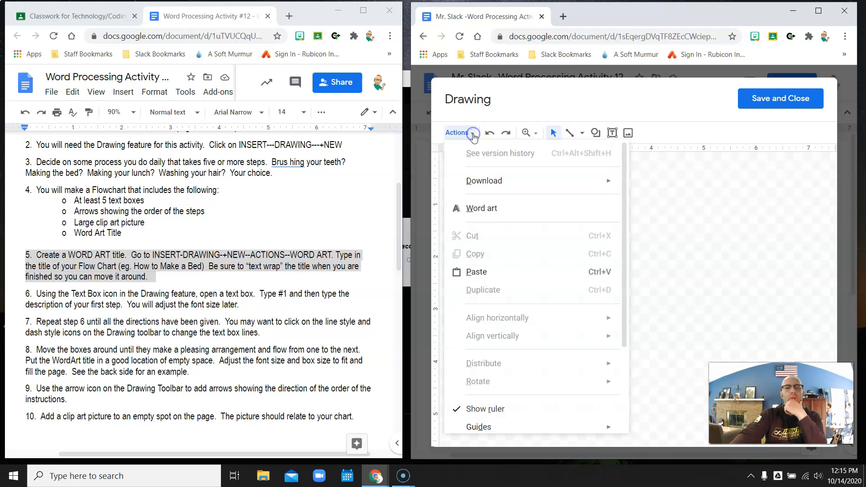
click(486, 212)
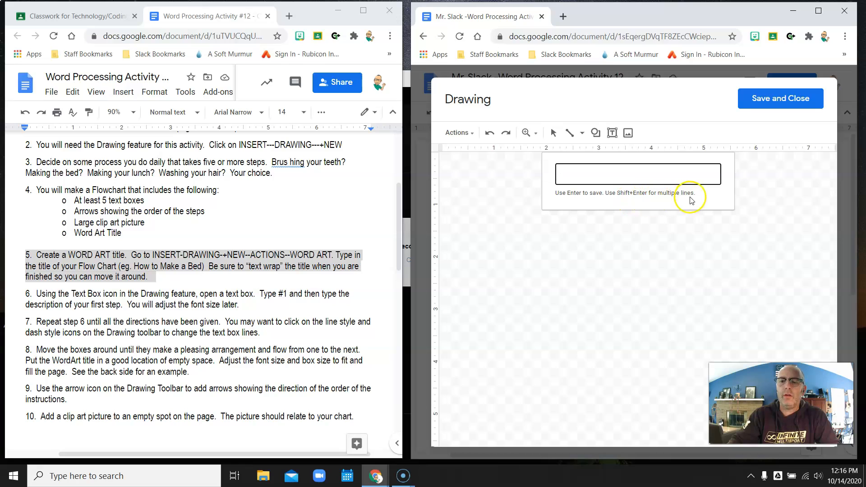
text(How to Make A)
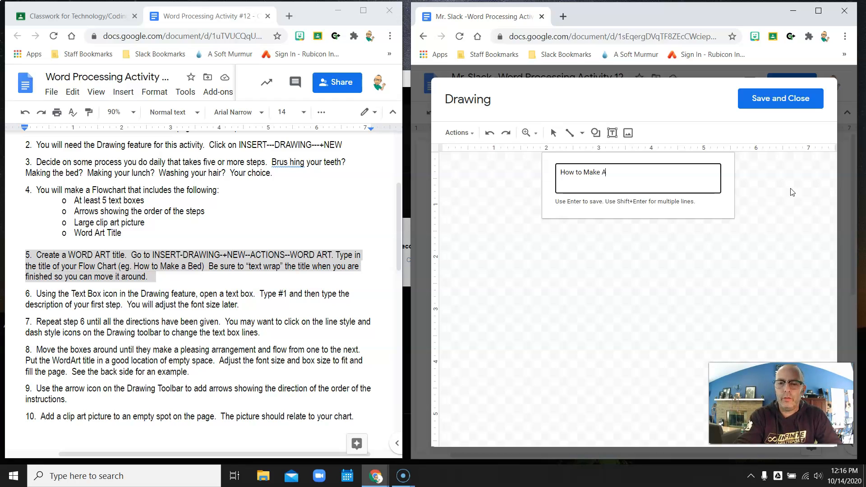
key(shift+Return)
text(Grilled Cheese Sandwich)
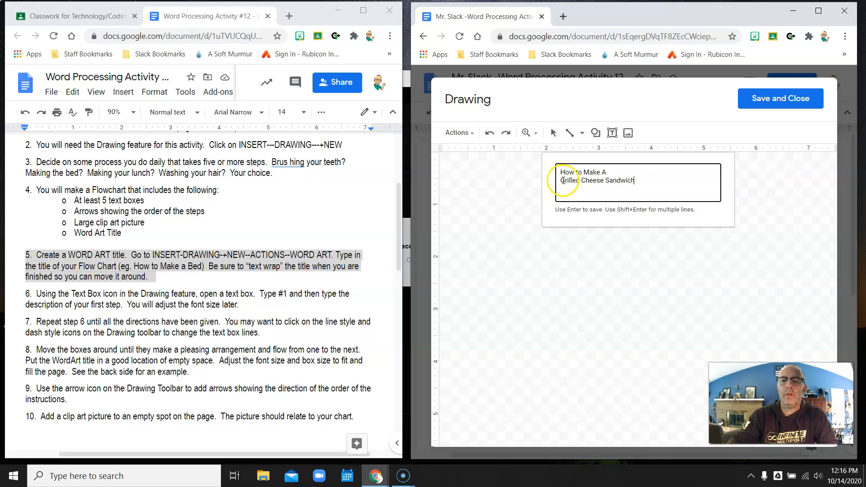
key(BackSpace)
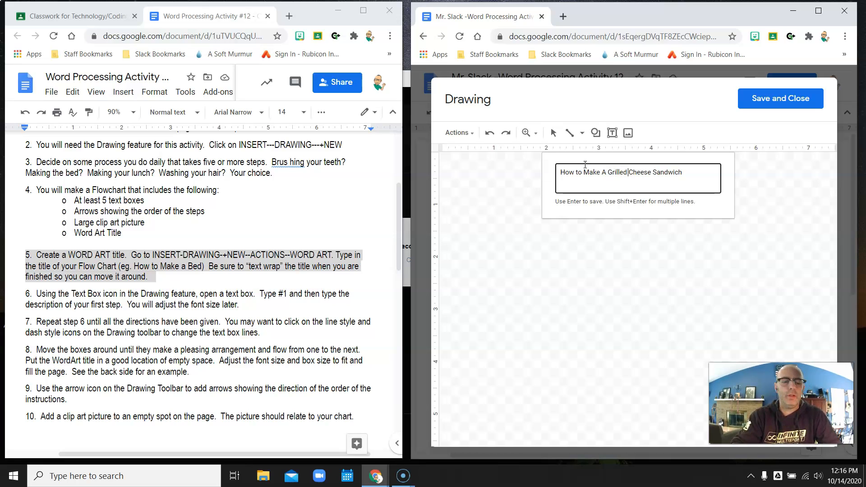
key(shift+Return)
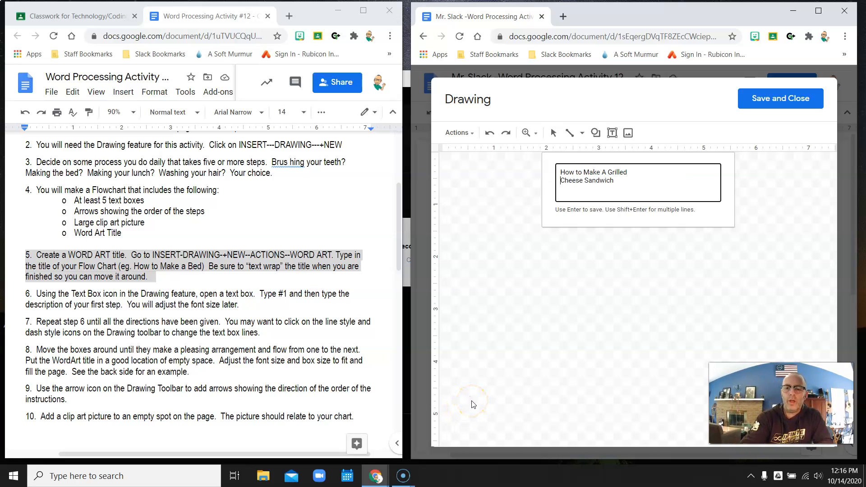
key(Return)
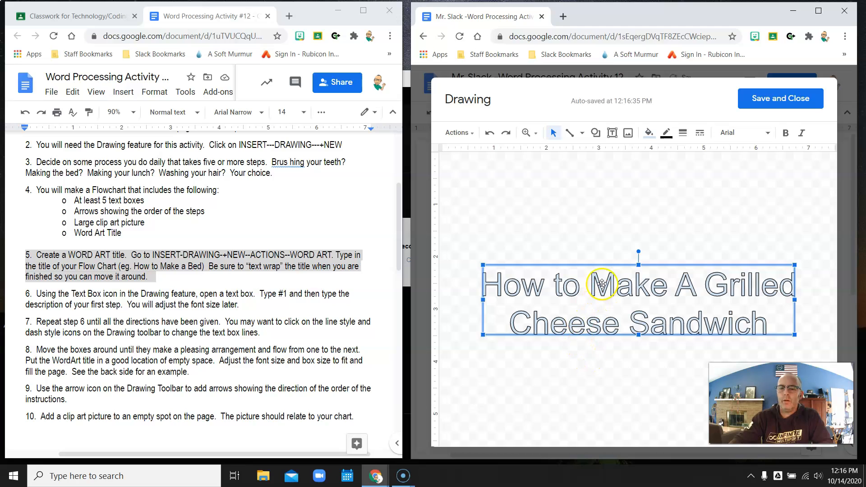
drag(602, 284, 591, 195)
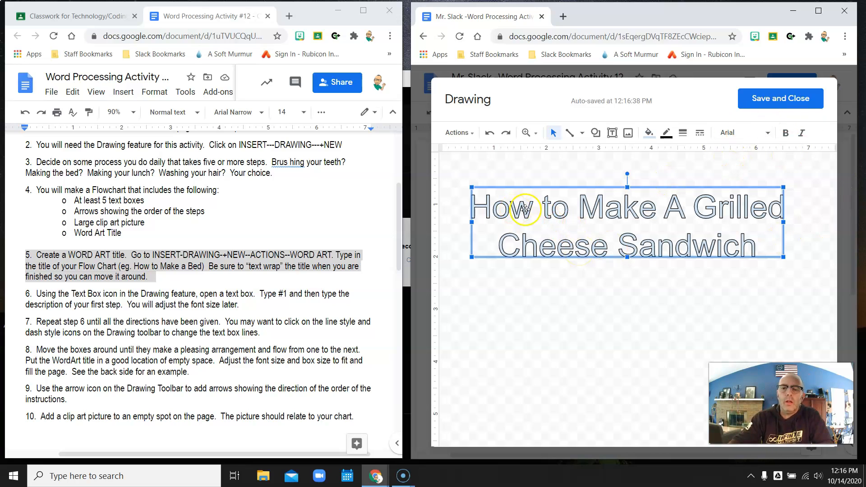
Fill the Word Art title with solid orange and set its black border to 2px.
click(648, 134)
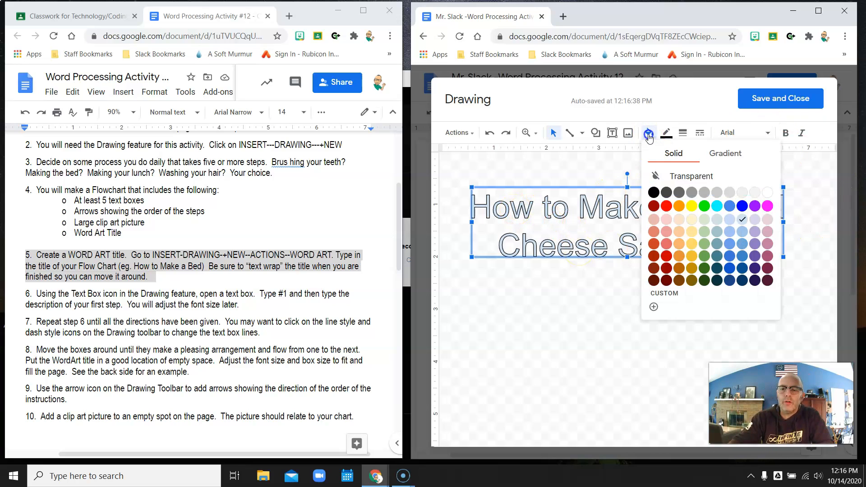
click(680, 205)
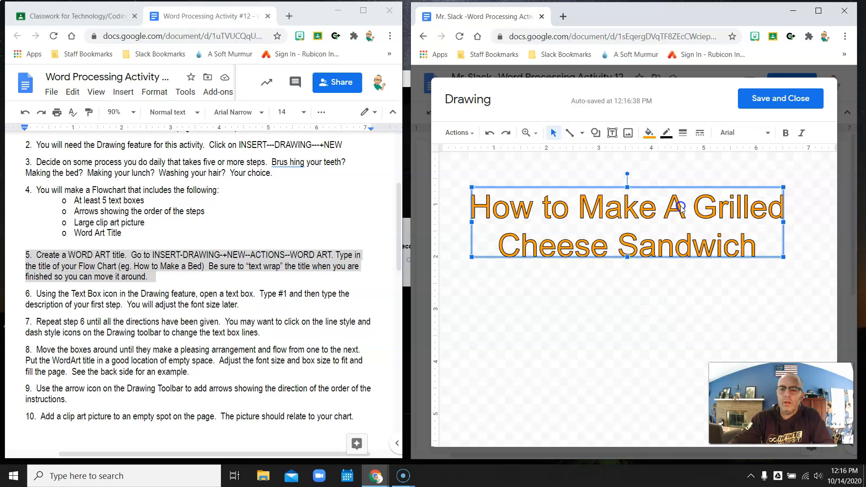
click(667, 134)
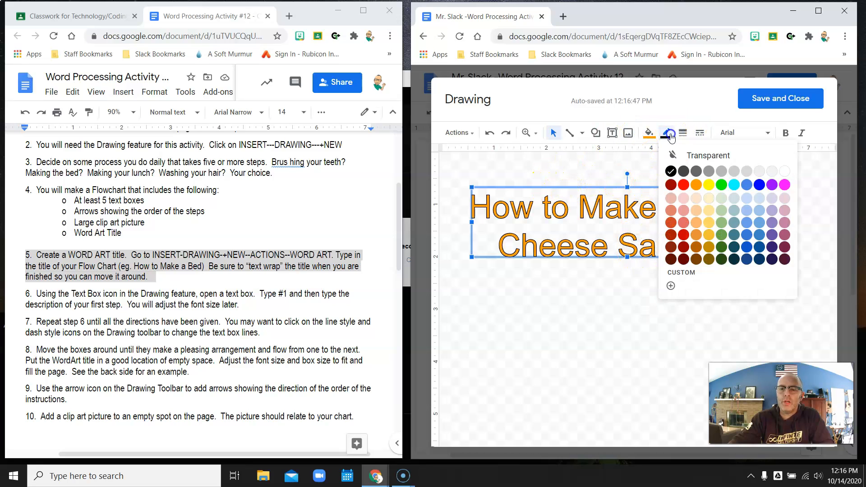
click(683, 133)
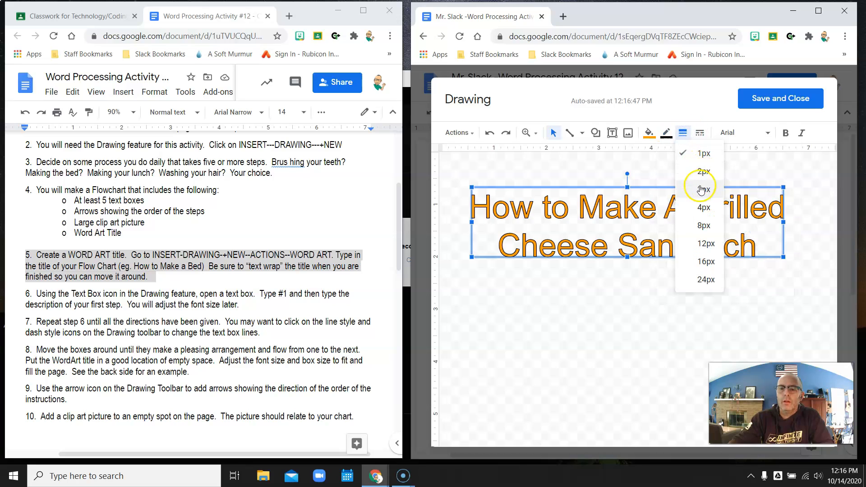
click(702, 176)
click(667, 139)
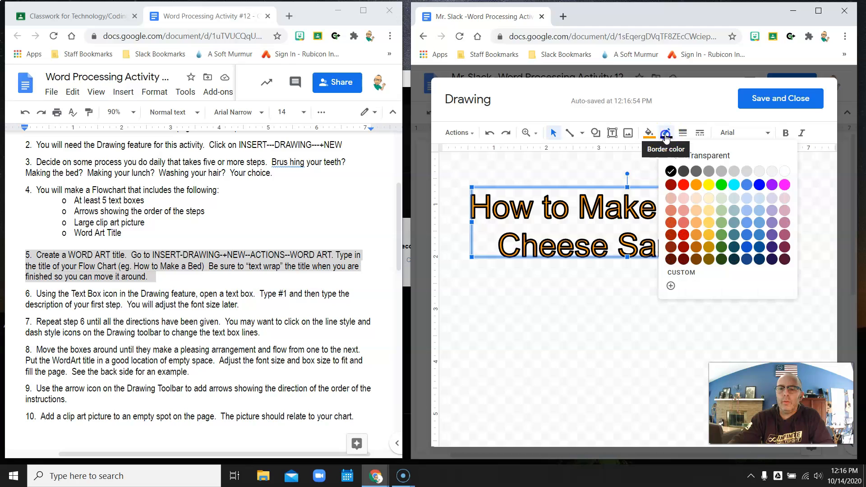
click(682, 134)
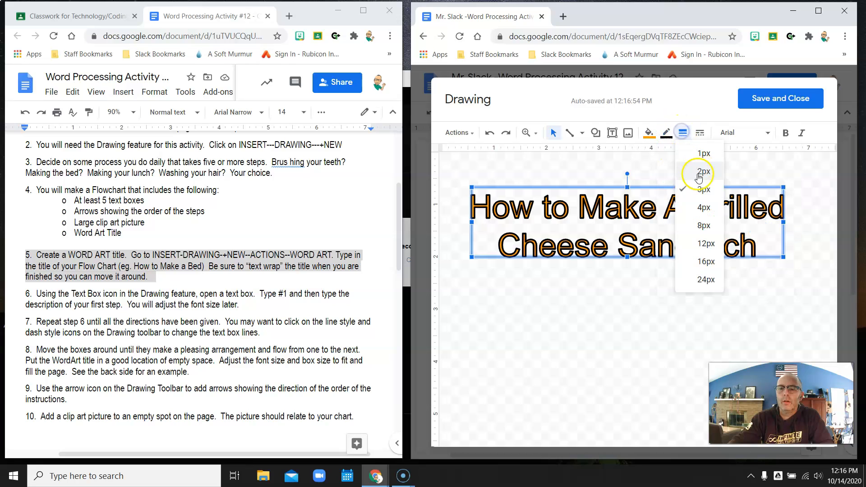
click(699, 172)
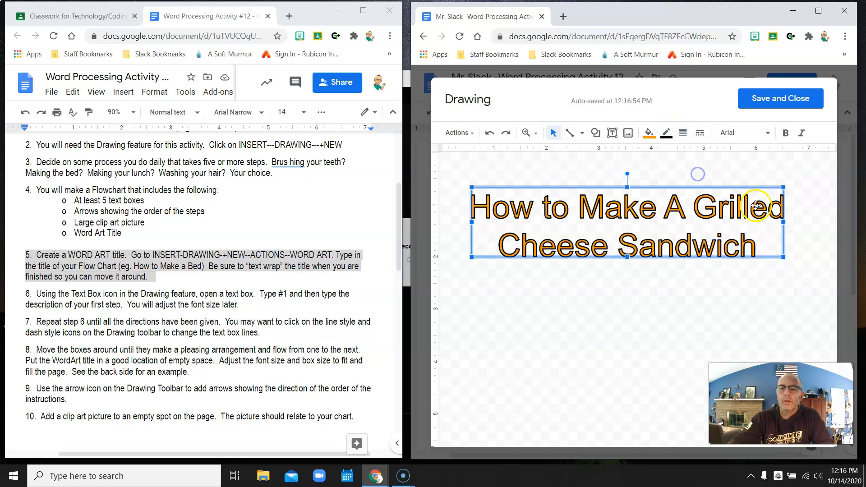
Change the Word Art title's font to Lobster and save the drawing into the document.
click(767, 133)
click(686, 258)
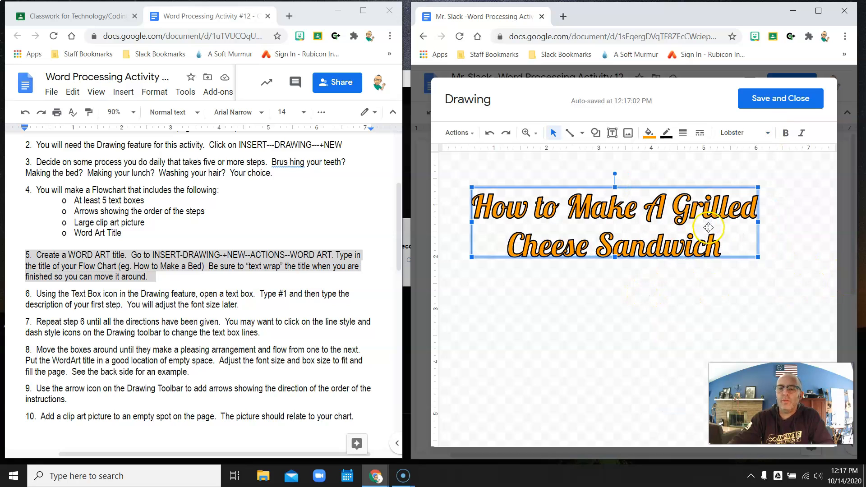
click(779, 102)
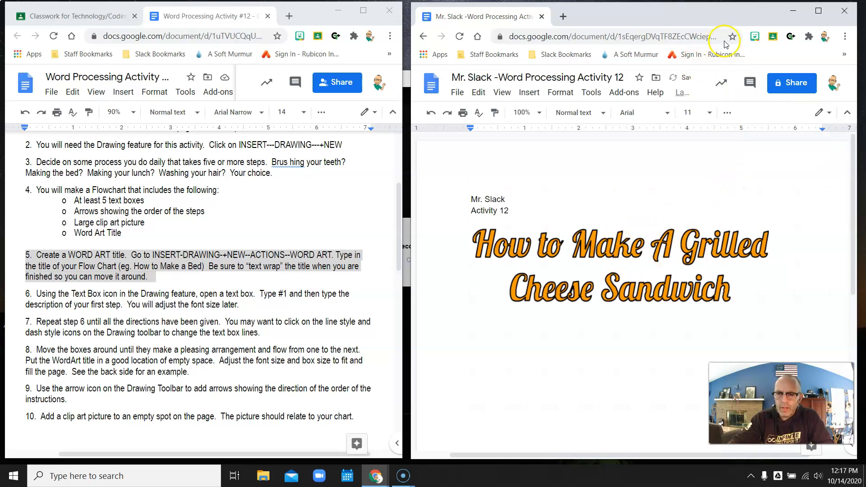
Enlarge the document window and scale the inserted title drawing down to about 3.6 inches wide.
click(819, 11)
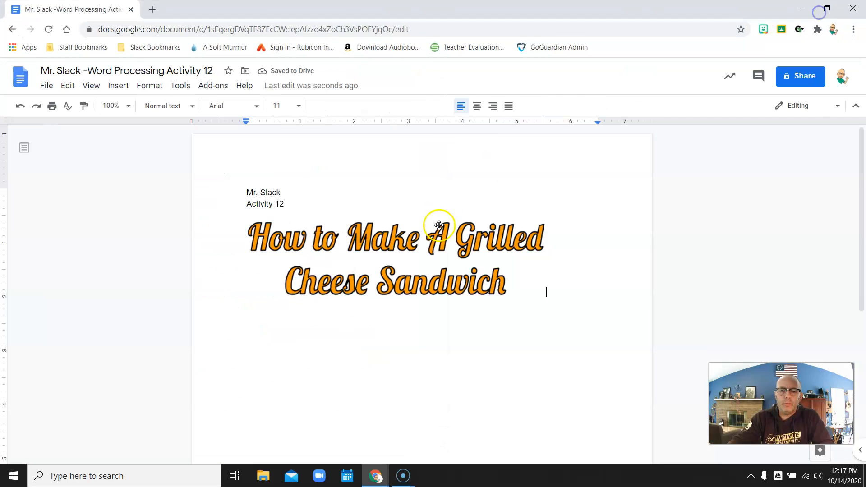
click(370, 251)
drag(546, 295, 418, 271)
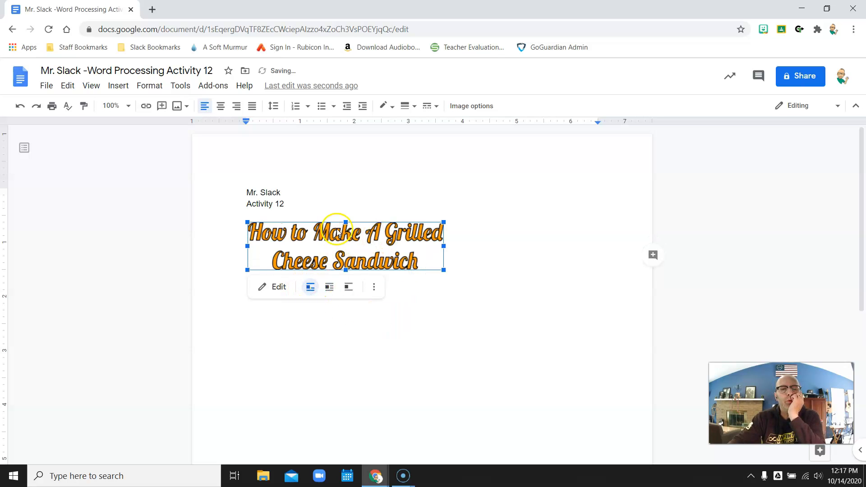
Set the title drawing to wrap text and move it to the page's right side, level with the Activity 12 line.
click(329, 288)
drag(340, 240, 520, 216)
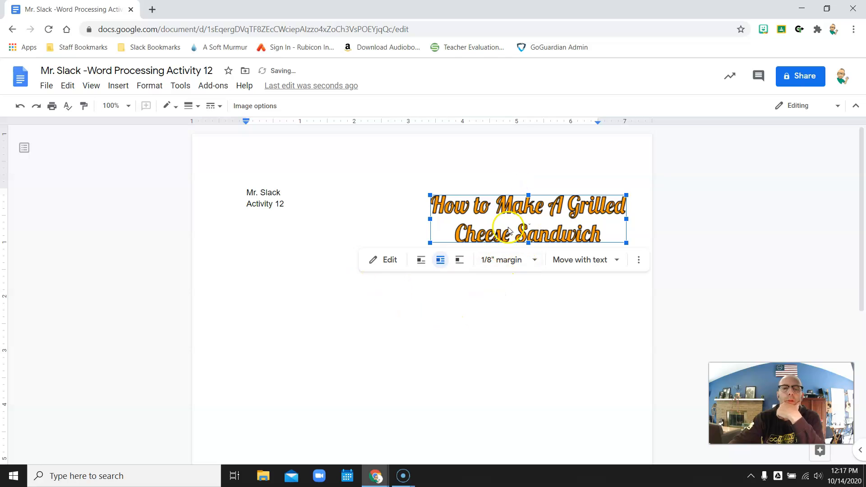
click(506, 368)
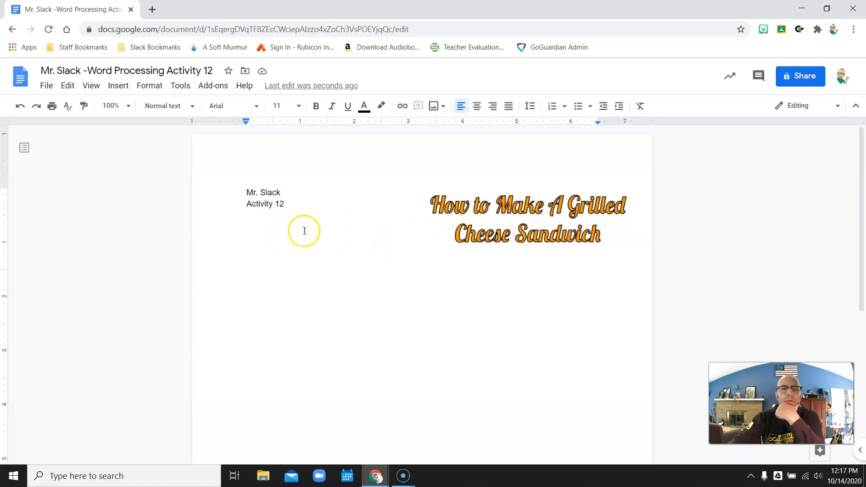
Return the document to half the screen beside the instructions and read step 6, highlighting it.
click(829, 10)
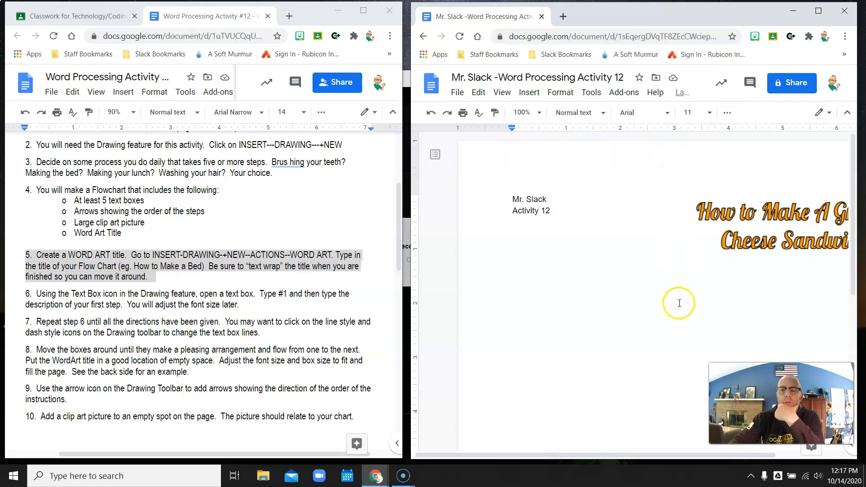
drag(601, 455, 669, 454)
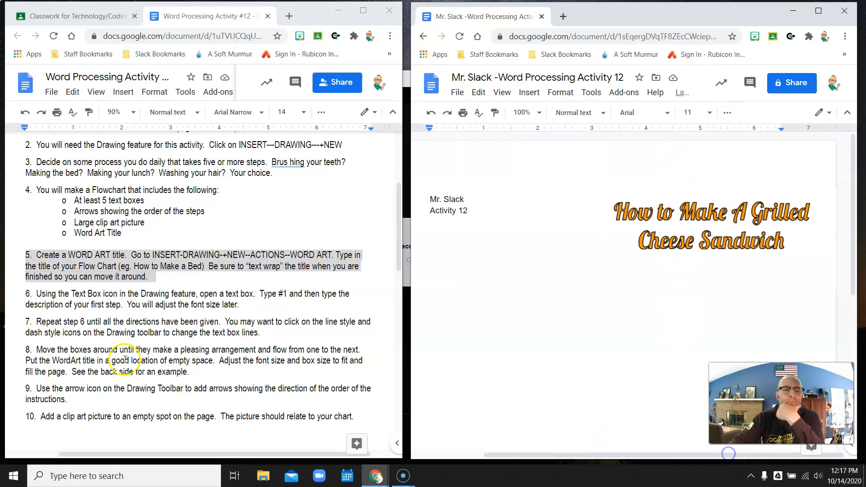
click(19, 285)
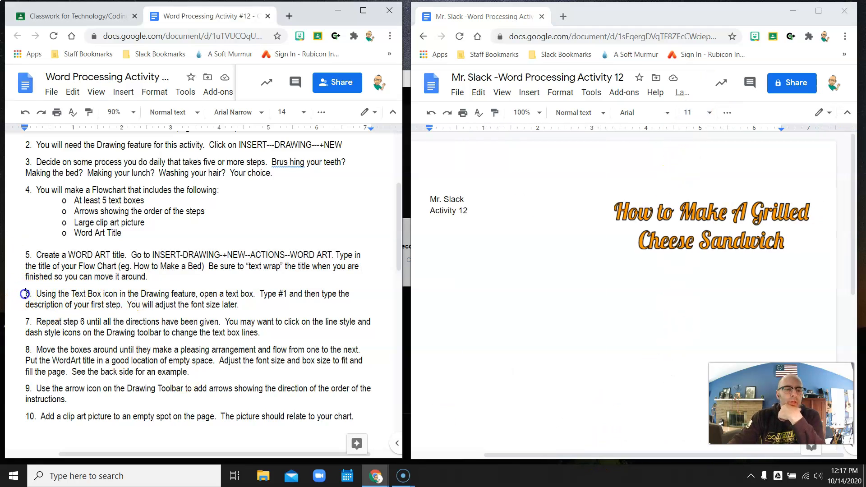
drag(198, 288, 254, 304)
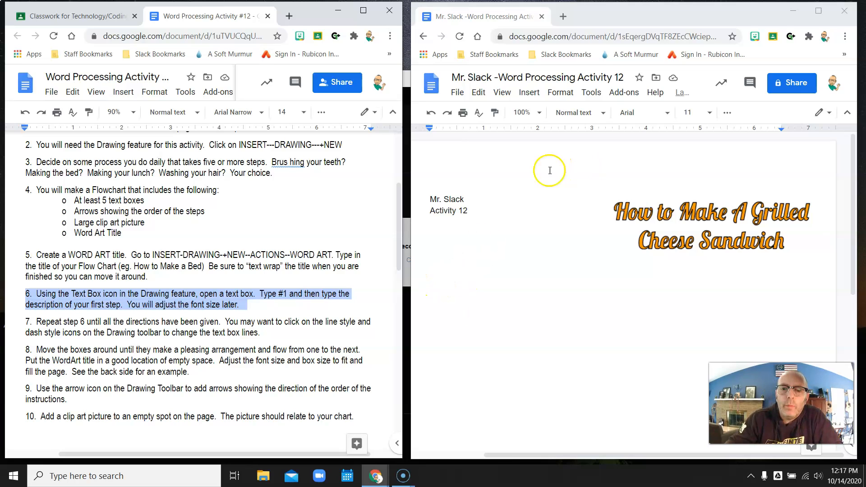
In a new drawing, add a text box reading "1. Get 2 slices of bread and butter one side." and shrink it around the text.
click(524, 93)
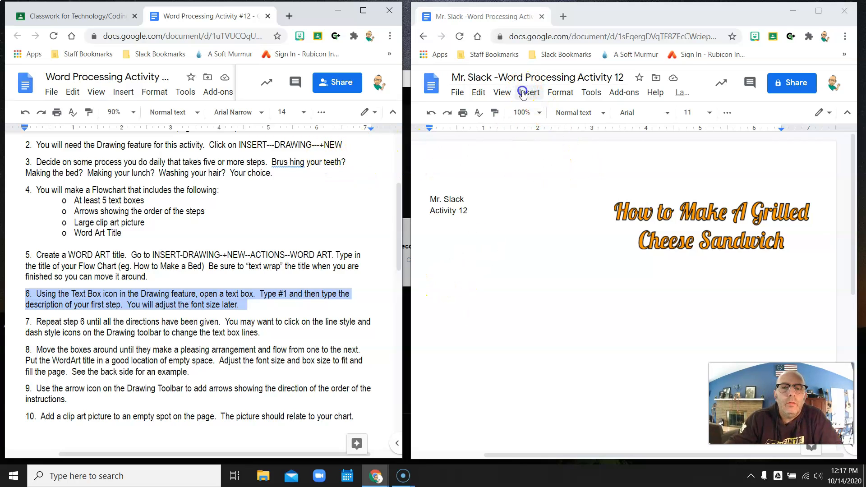
mouse_move(547, 147)
click(650, 151)
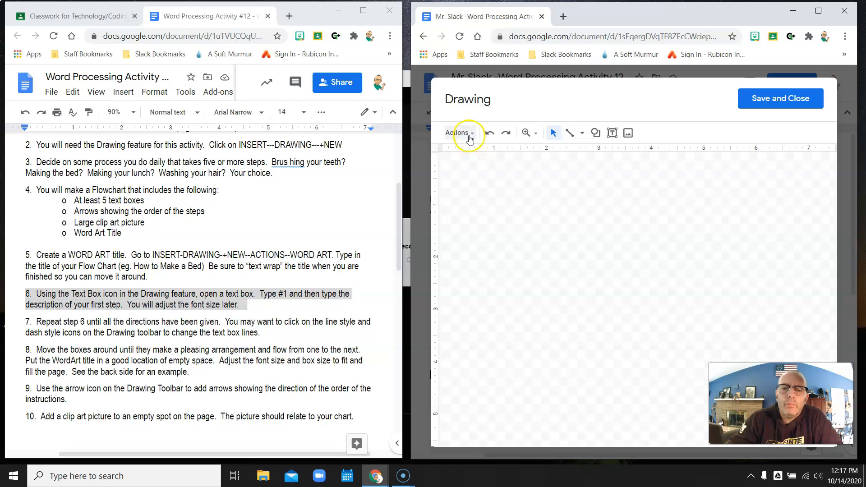
click(613, 133)
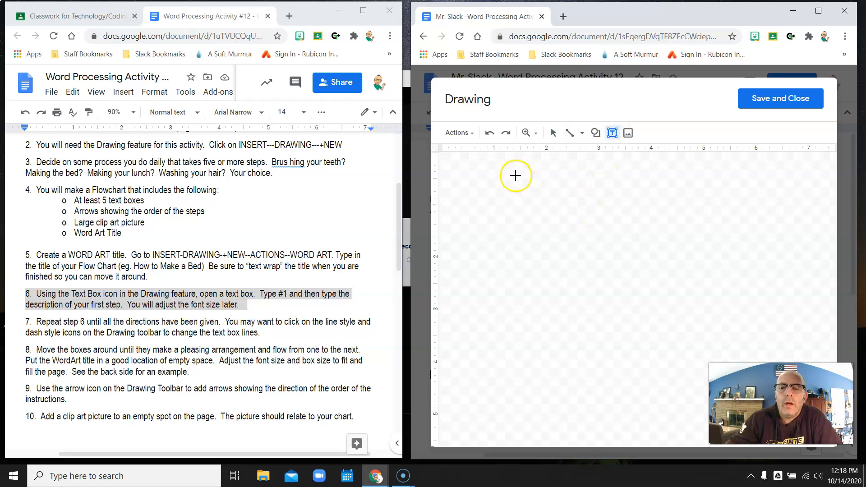
drag(509, 185, 676, 254)
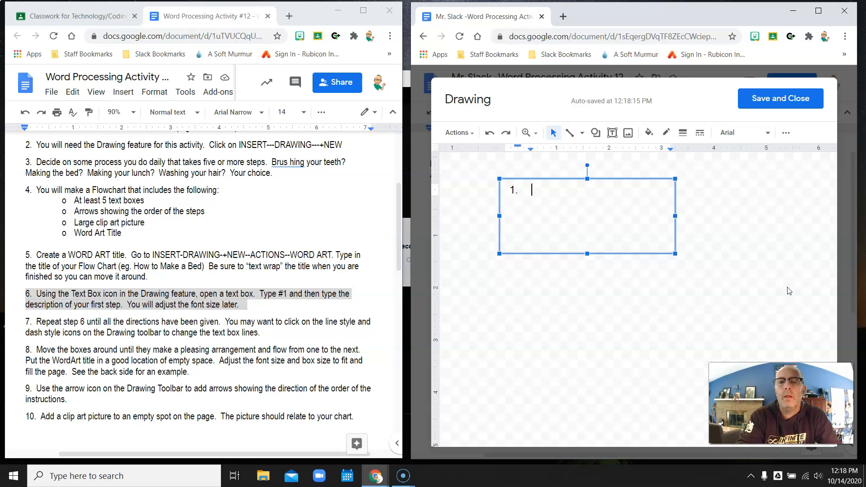
click(773, 331)
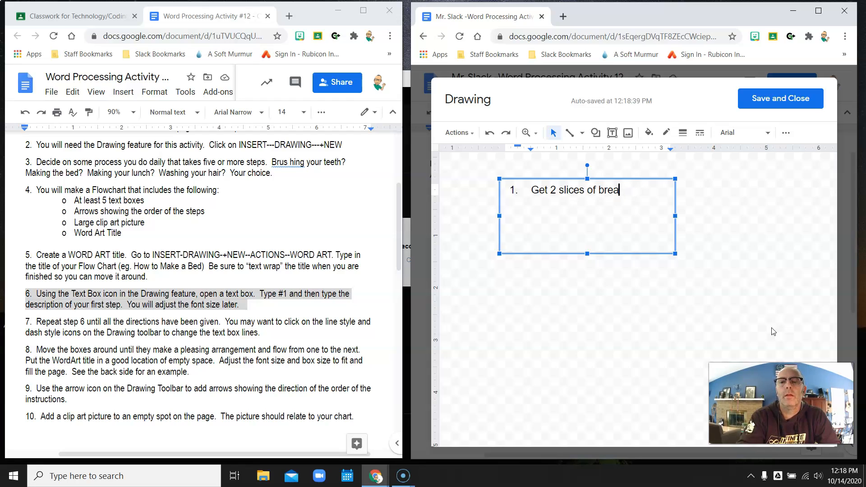
text(r one side.)
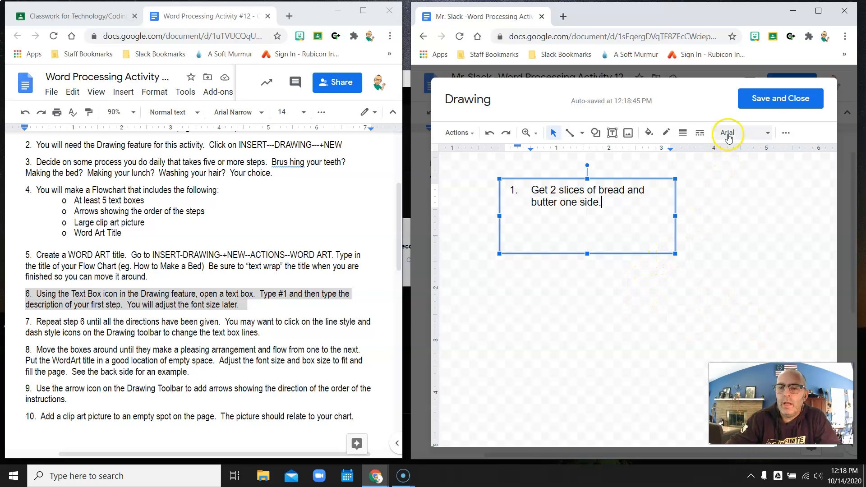
click(675, 255)
drag(675, 255, 660, 199)
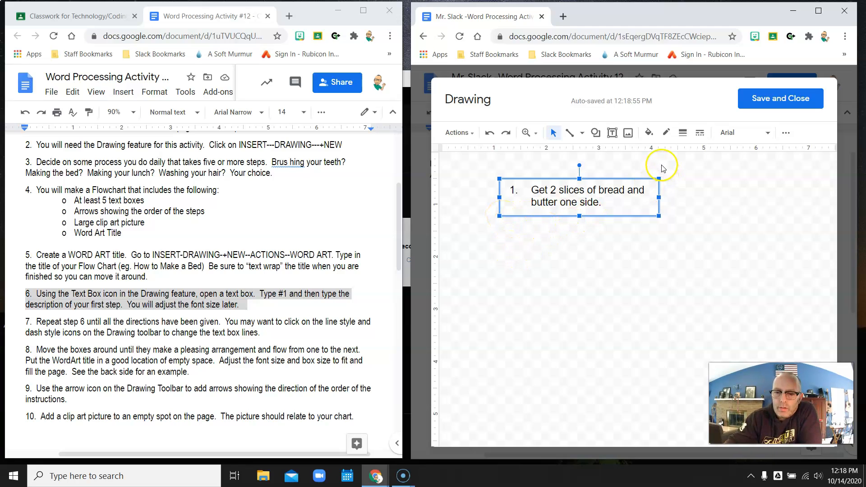
Give the step 1 text box a thicker bright green border and save the drawing into the document.
click(667, 132)
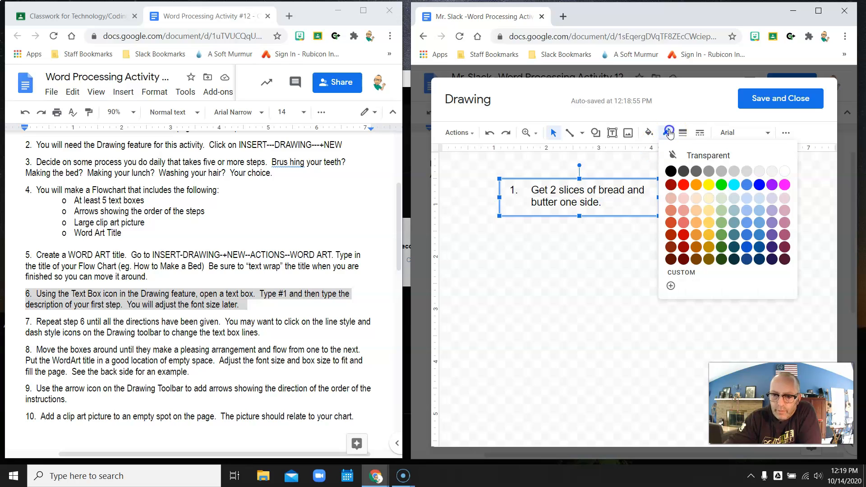
click(724, 190)
click(684, 134)
click(697, 176)
click(715, 248)
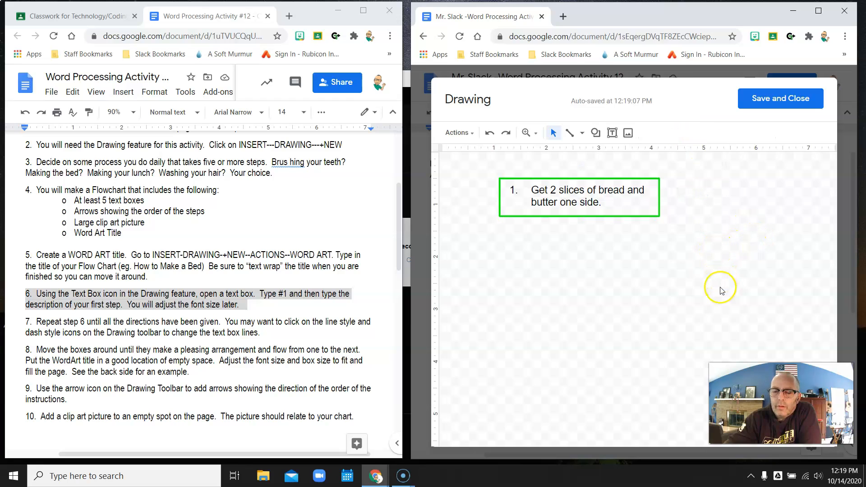
click(774, 103)
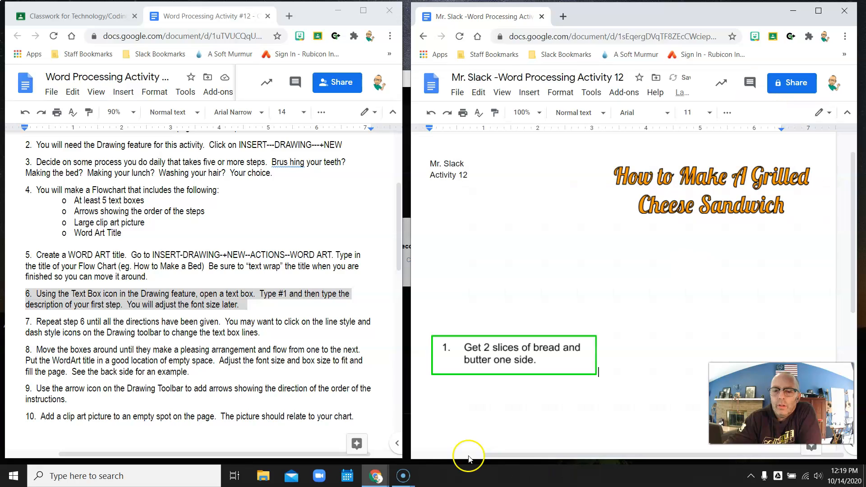
Scale the inserted step 1 box up to about 3.6 inches wide.
click(498, 347)
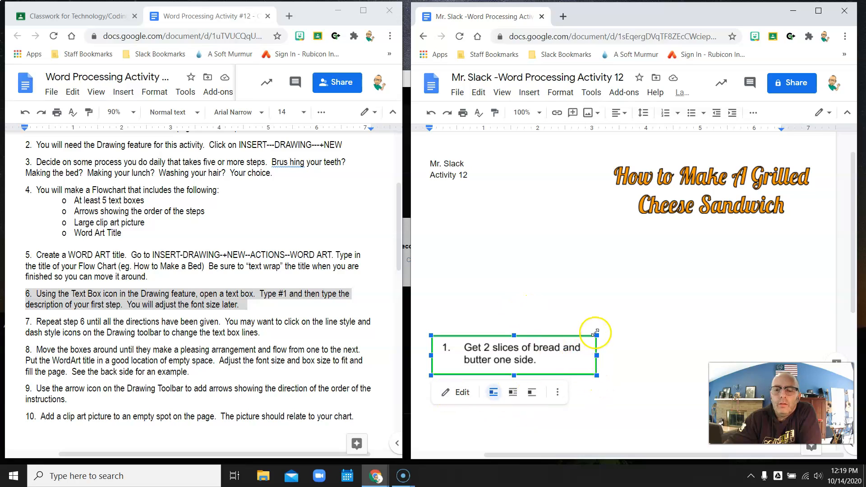
drag(598, 336, 657, 298)
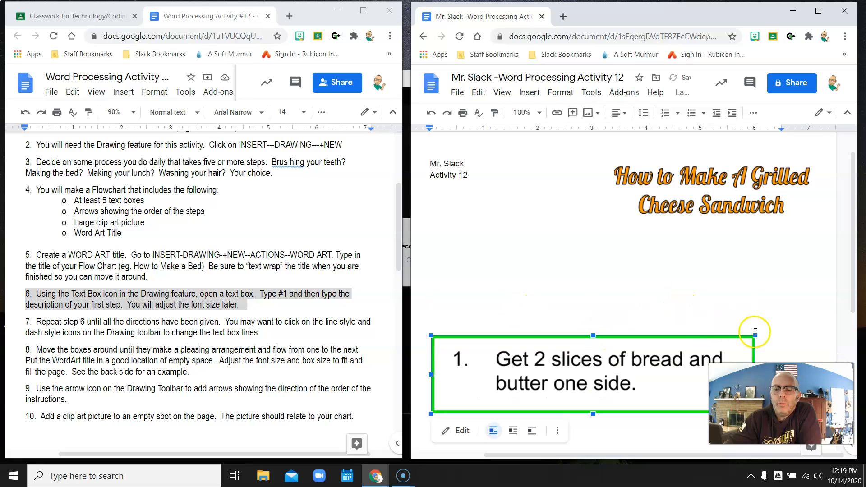
drag(756, 336, 625, 377)
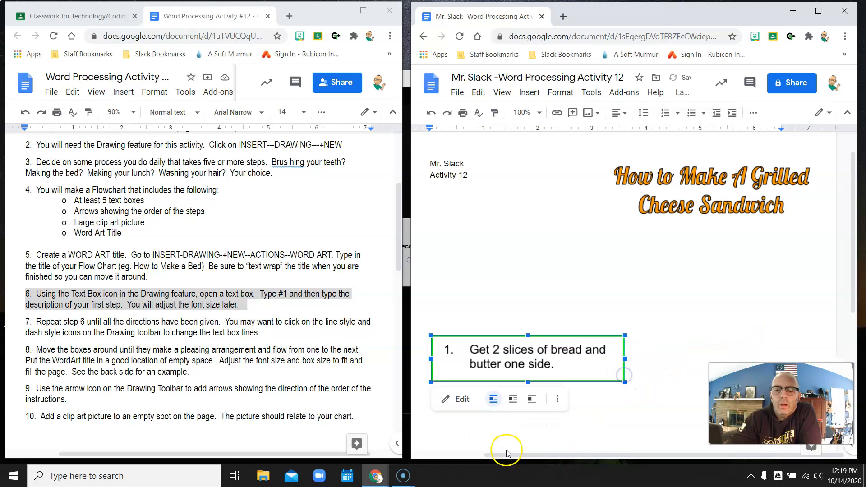
Set the step 1 box to wrap text and move it up beneath the Activity 12 line, beside the title.
click(515, 401)
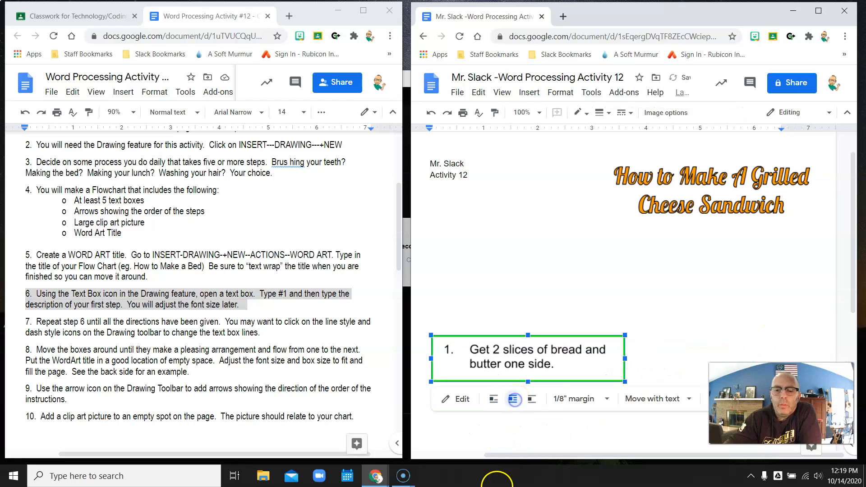
drag(527, 359, 540, 238)
click(587, 385)
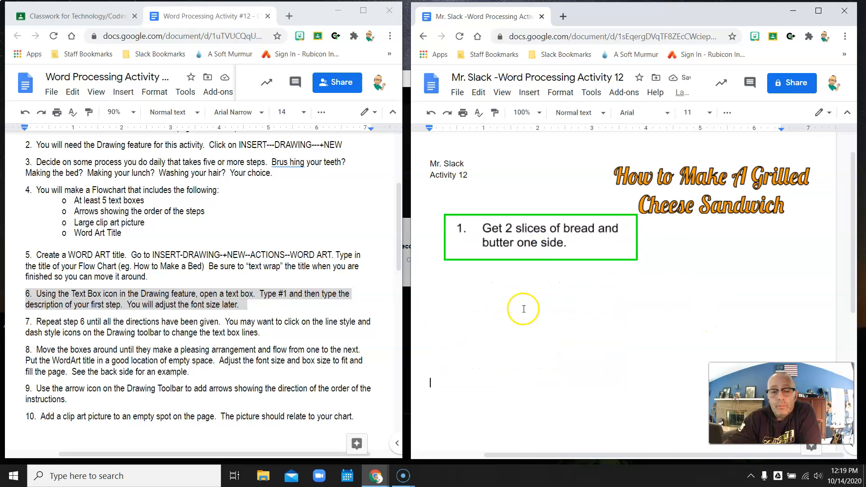
In another new drawing, add a text box reading "2. Heat up a frying pan." and shrink it to about 2.4 inches wide.
scroll(523, 308, down, 1)
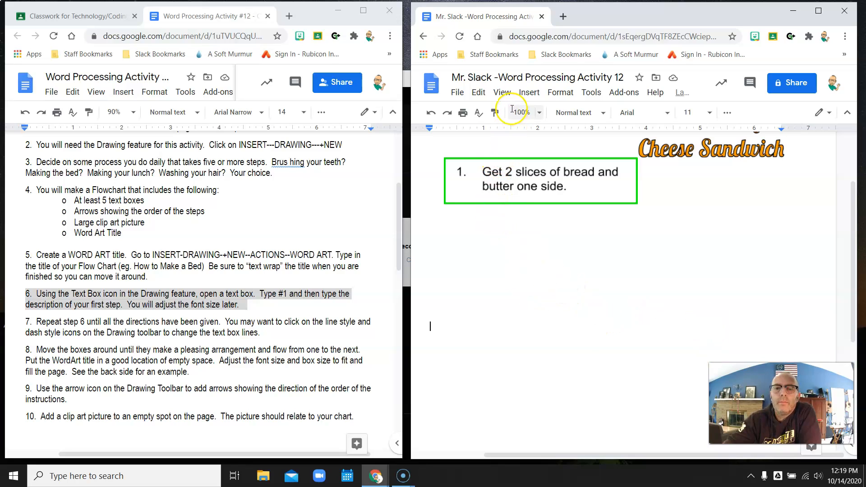
click(524, 95)
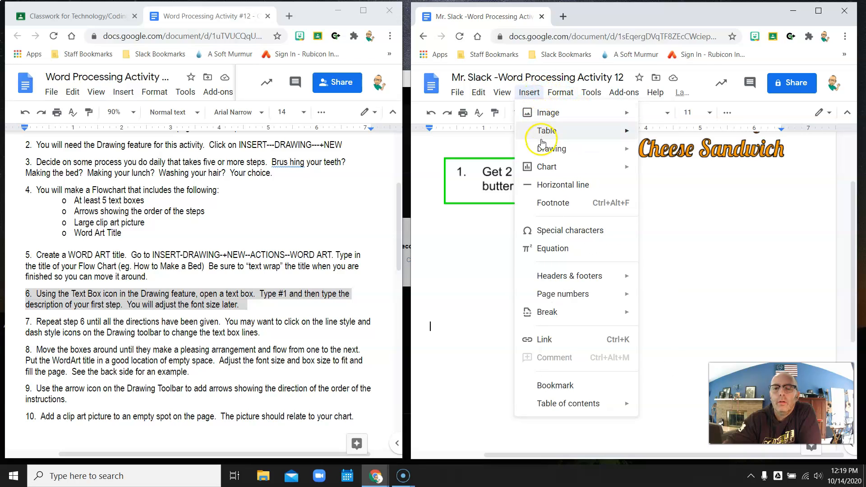
mouse_move(544, 152)
click(680, 153)
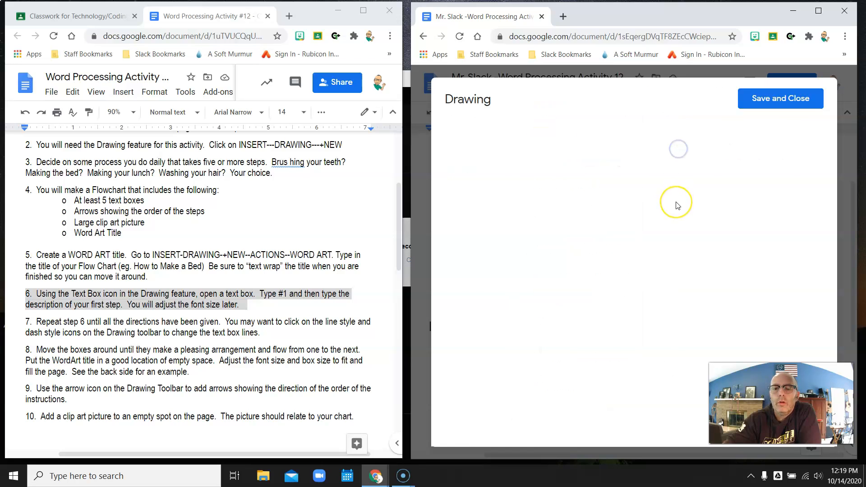
click(614, 135)
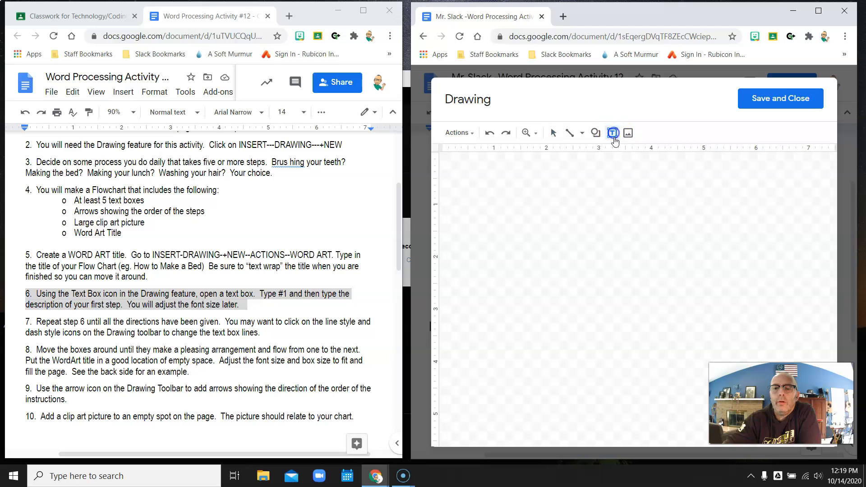
drag(538, 181, 746, 270)
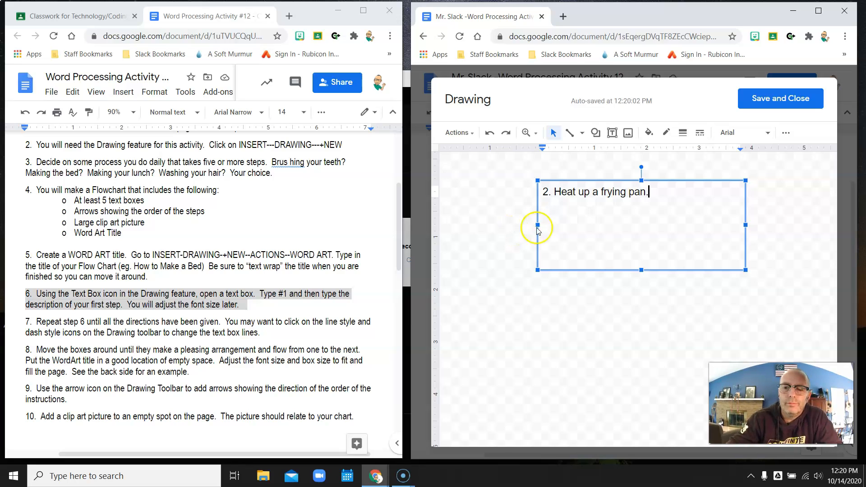
drag(745, 271, 664, 207)
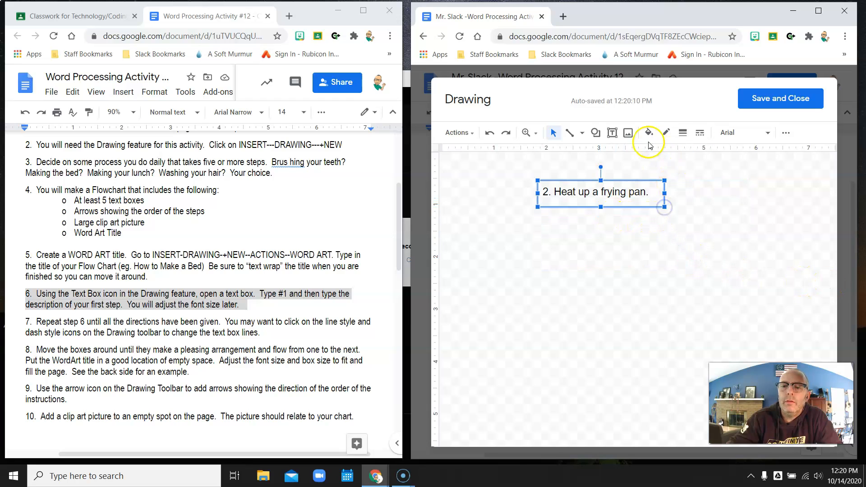
Give the step 2 text box a dark red border with a heavy line weight.
click(670, 132)
click(684, 236)
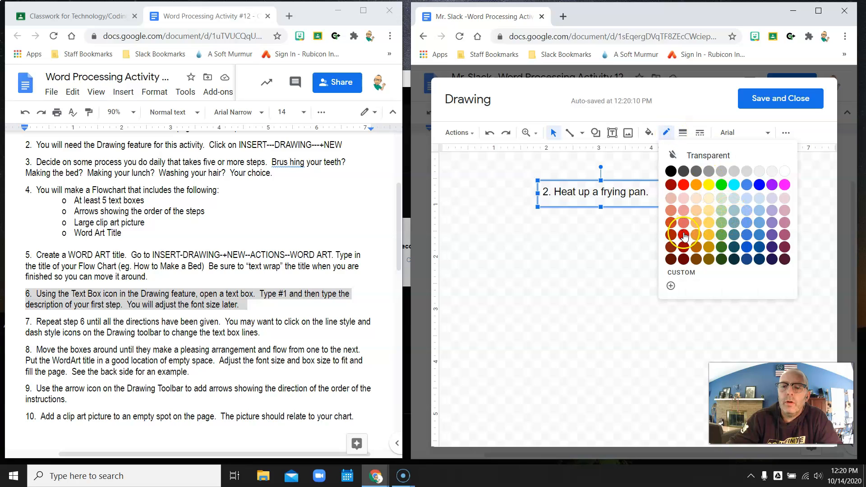
click(684, 133)
click(706, 226)
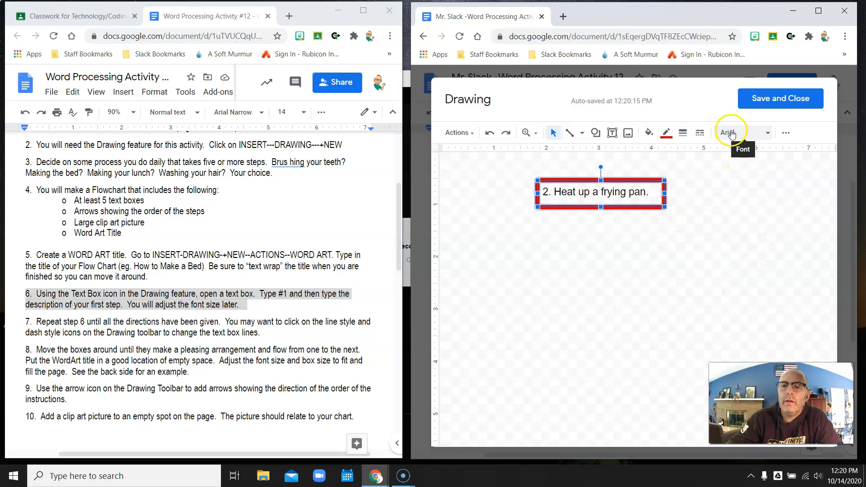
Try dotted and long-dashed border styles on the step 2 text box and restore the solid line.
click(699, 133)
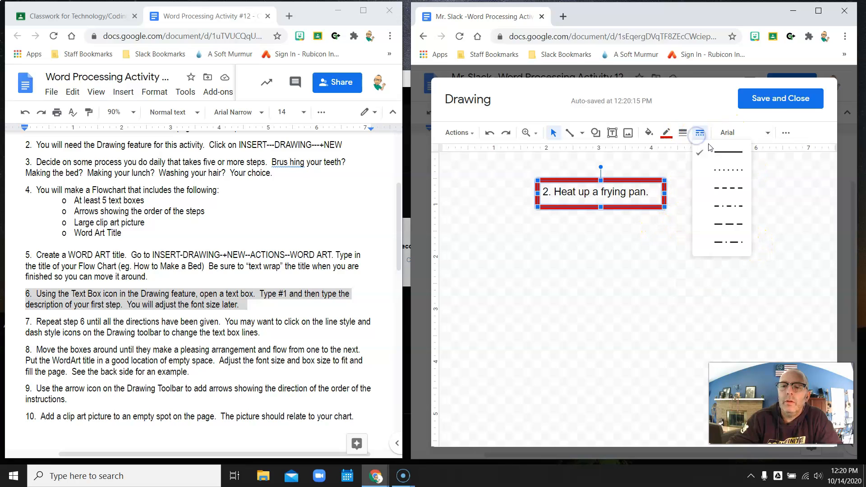
click(733, 176)
click(723, 261)
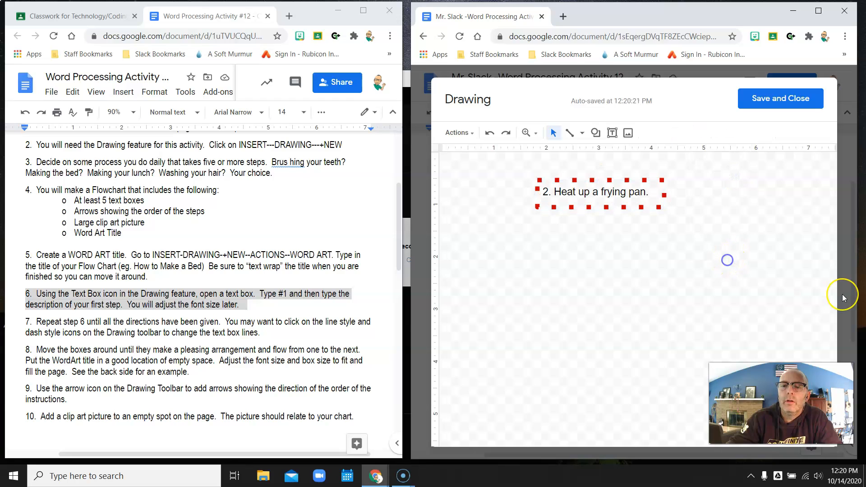
click(648, 189)
click(700, 132)
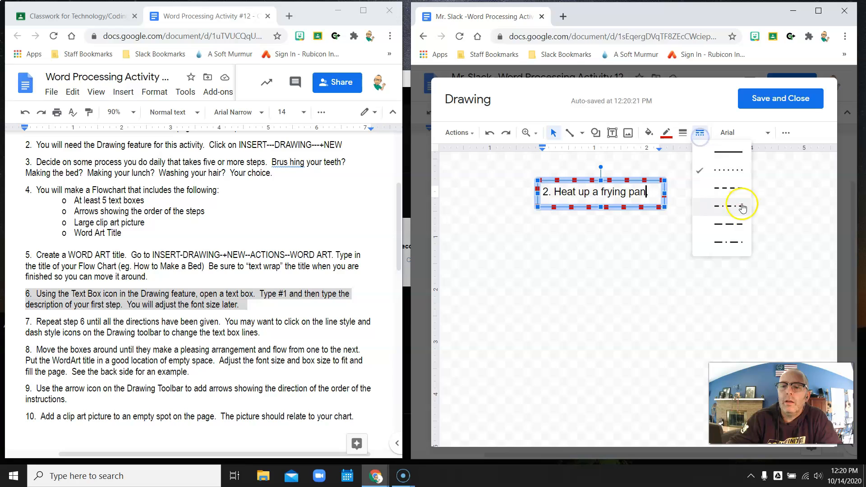
click(740, 225)
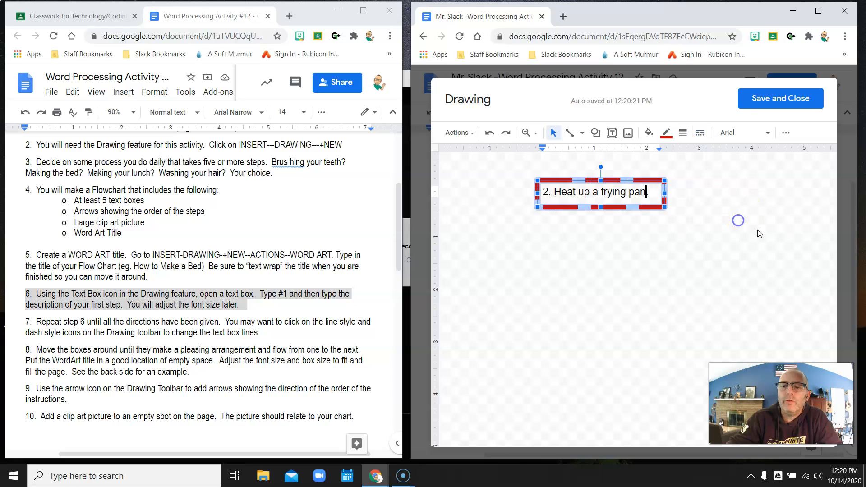
click(700, 132)
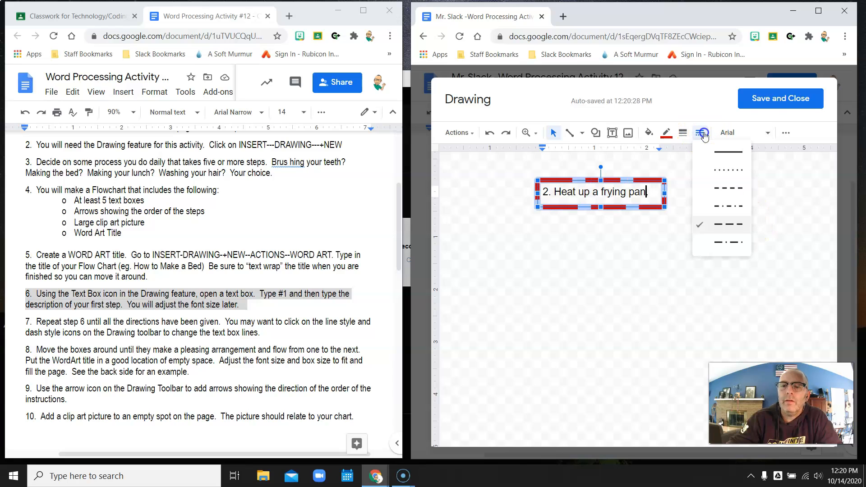
click(729, 153)
click(733, 174)
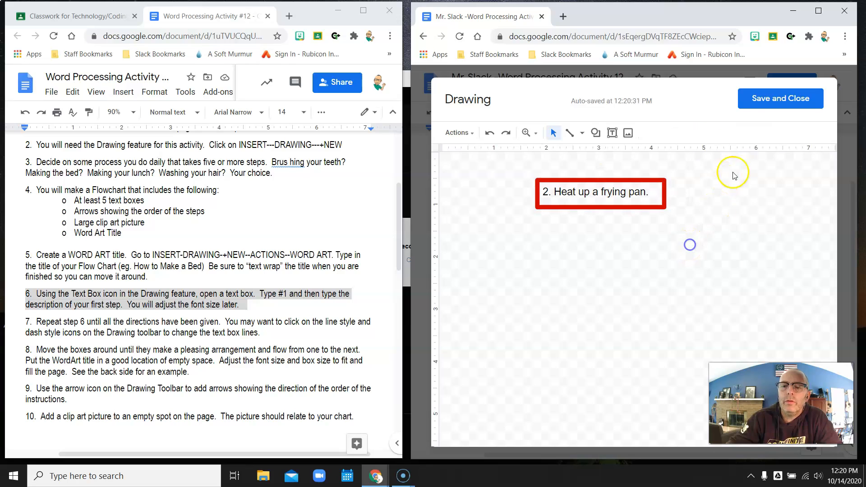
Save the step 2 drawing into the document, set it to wrap text and move it below the title, lower than the step 1 box.
click(758, 98)
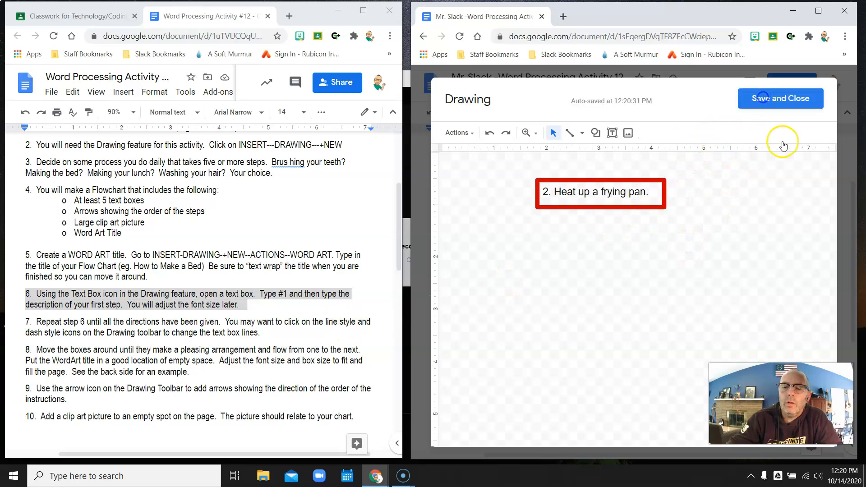
click(491, 336)
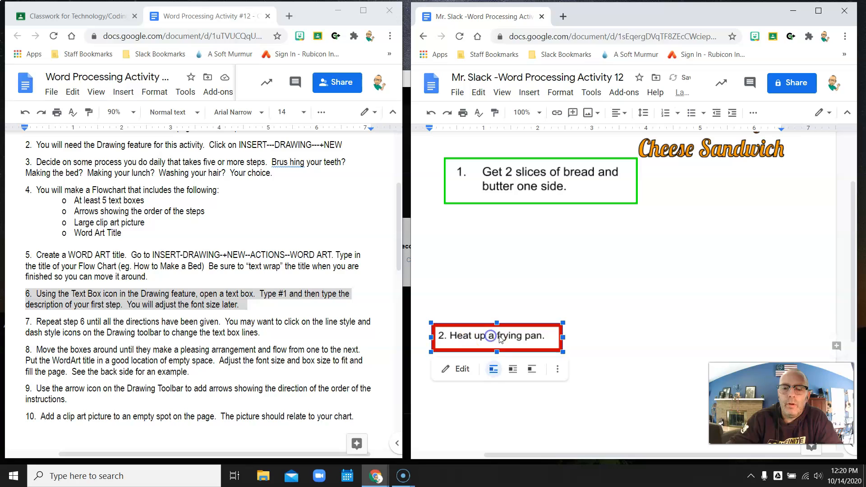
click(516, 372)
drag(512, 334, 722, 248)
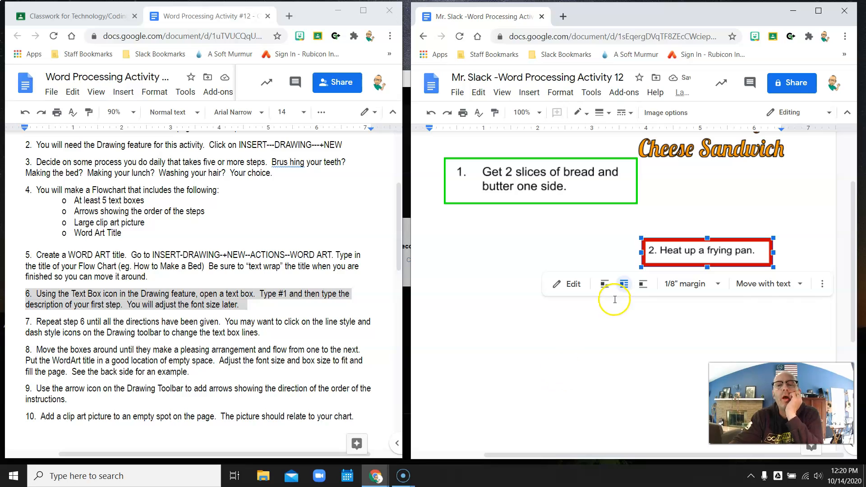
Maximize the document window and shift the step 2 box slightly toward the page's right margin.
click(818, 10)
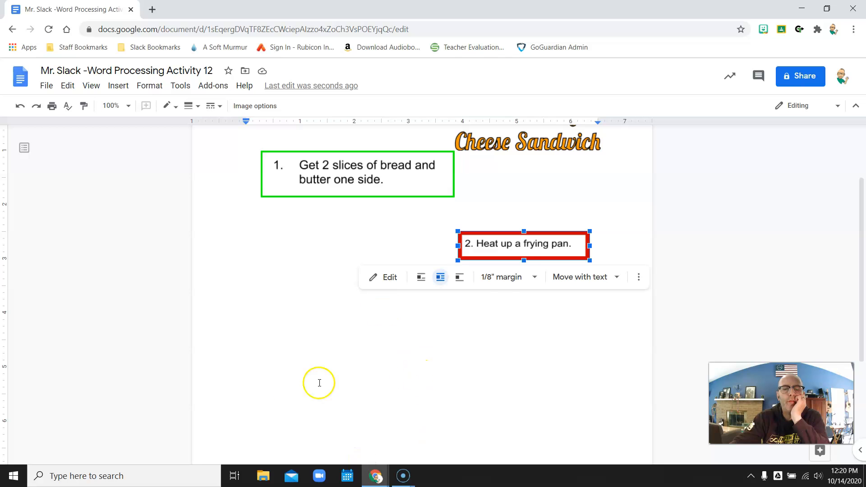
drag(533, 248, 553, 241)
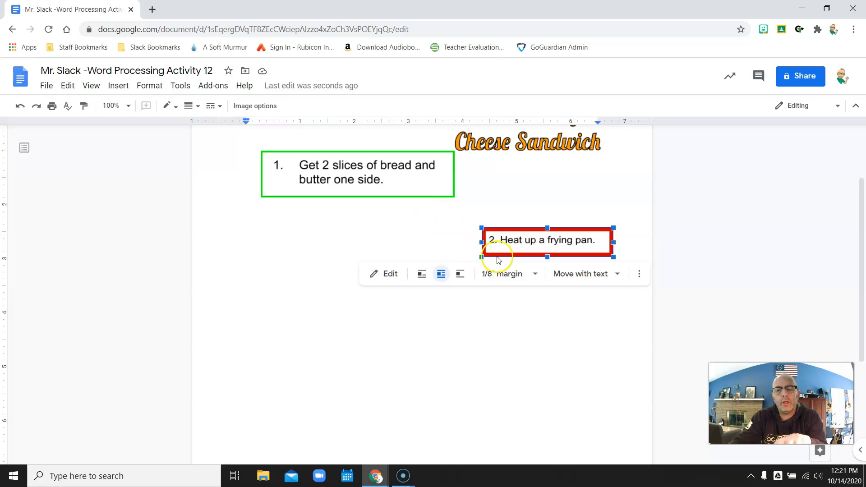
click(492, 338)
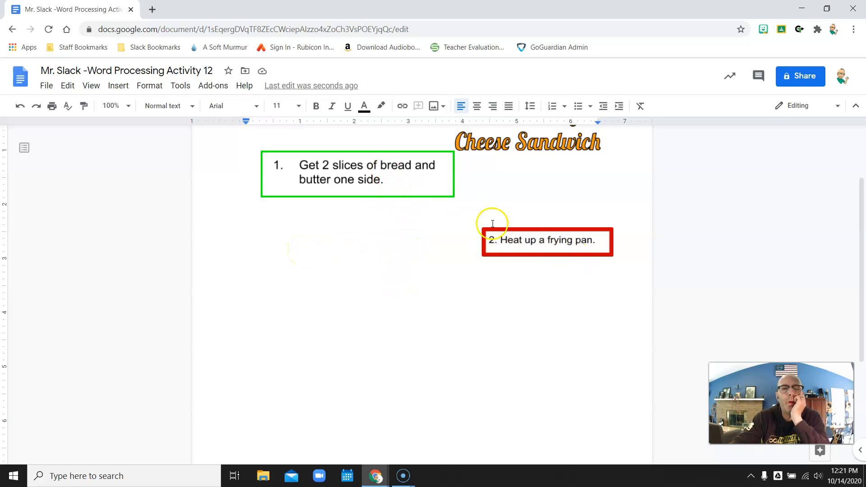
Start a new drawing in the document and draw a right-pointing block arrow about 1.8 inches long and 0.5 inch high.
click(121, 87)
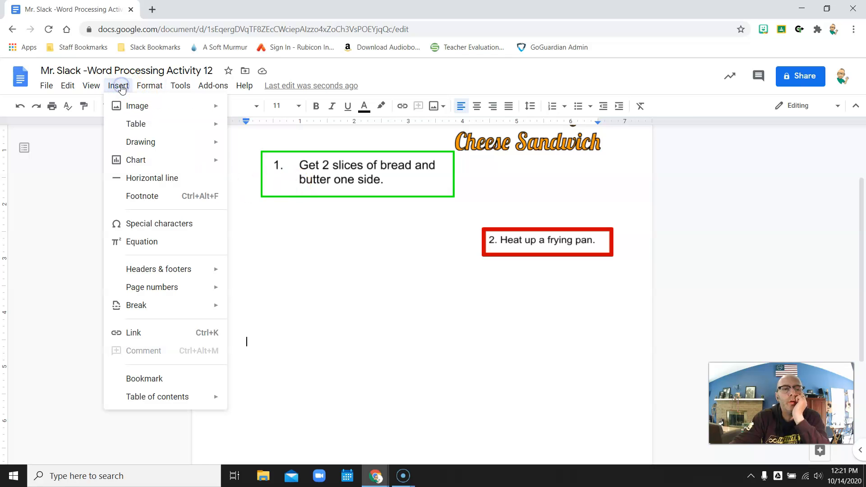
mouse_move(163, 141)
click(251, 143)
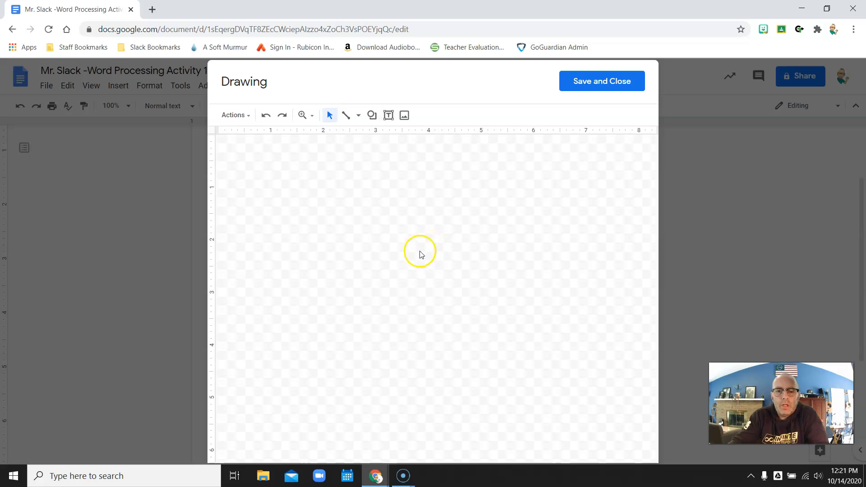
click(358, 117)
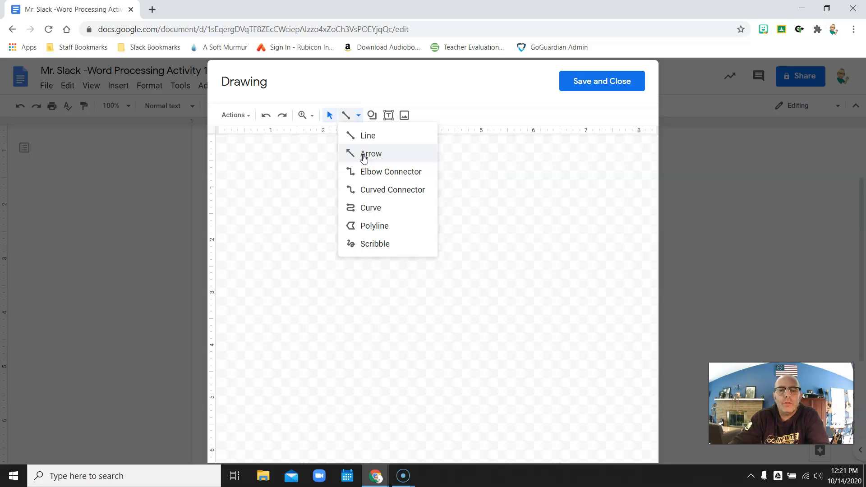
click(456, 175)
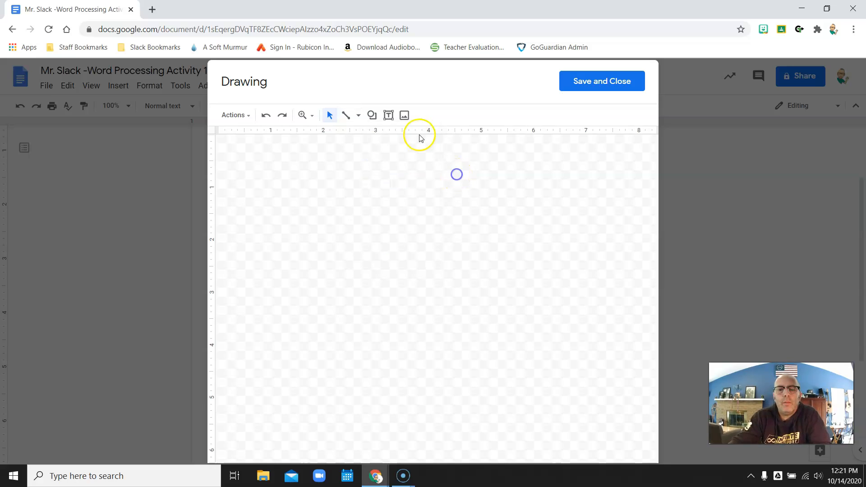
click(372, 116)
mouse_move(387, 155)
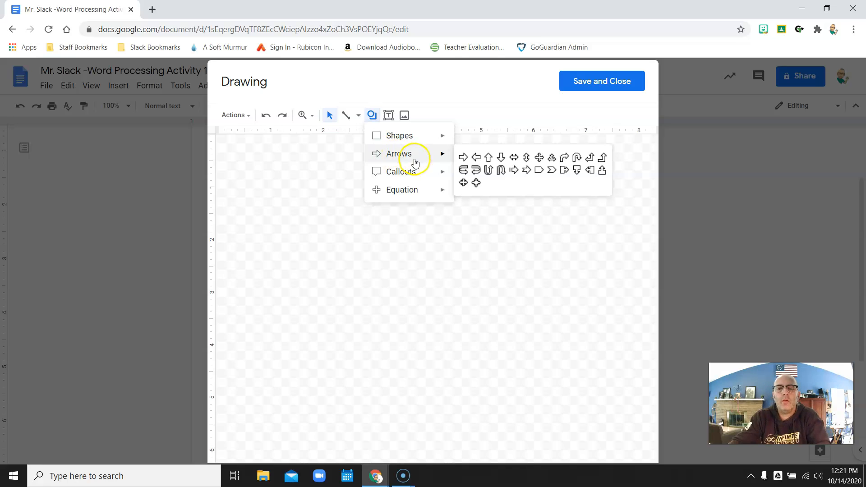
click(465, 157)
mouse_move(312, 181)
mouse_down()
mouse_move(424, 211)
mouse_move(414, 206)
mouse_move(418, 186)
mouse_move(416, 325)
mouse_move(422, 225)
mouse_move(536, 223)
mouse_move(393, 222)
mouse_move(421, 220)
mouse_move(406, 209)
mouse_up()
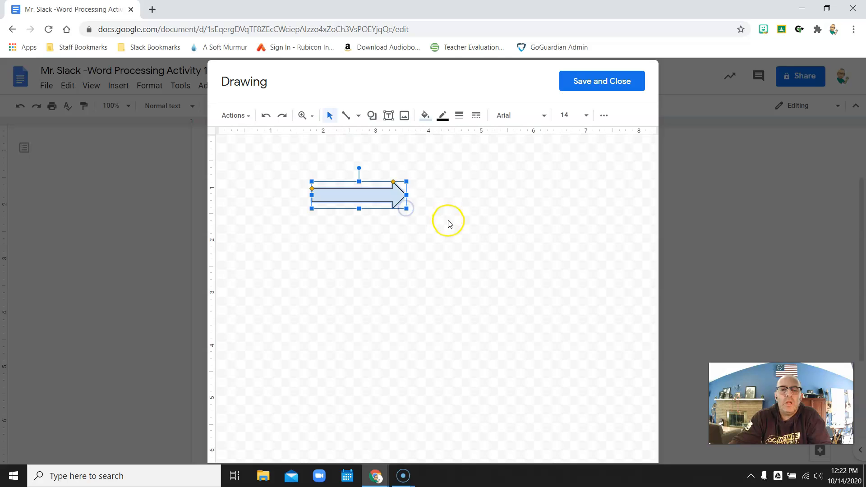
Fill the arrow with light green and give it an orange border with a heavier line weight.
click(425, 118)
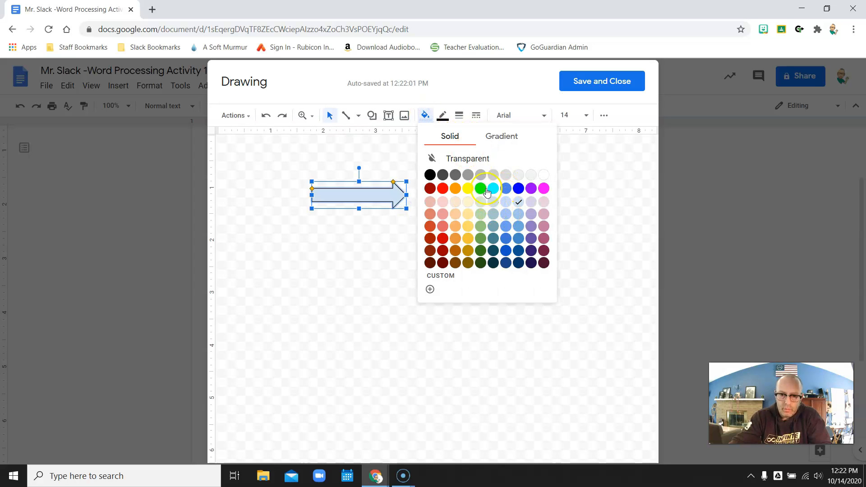
click(482, 216)
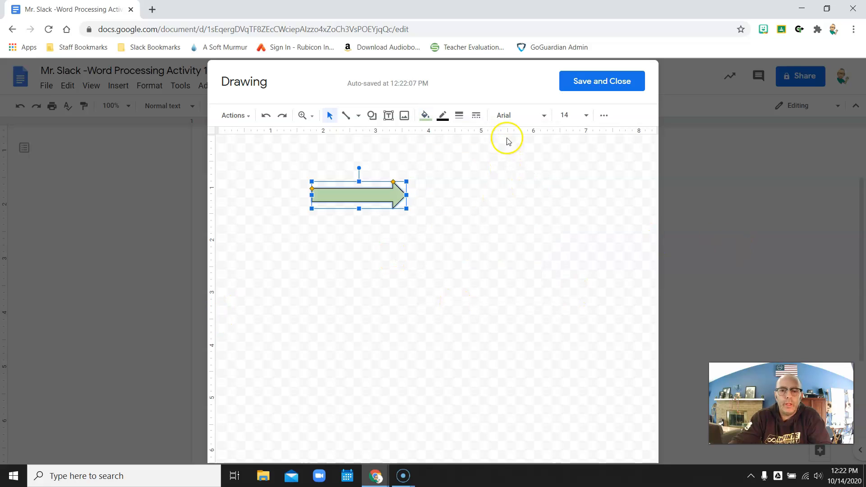
click(442, 116)
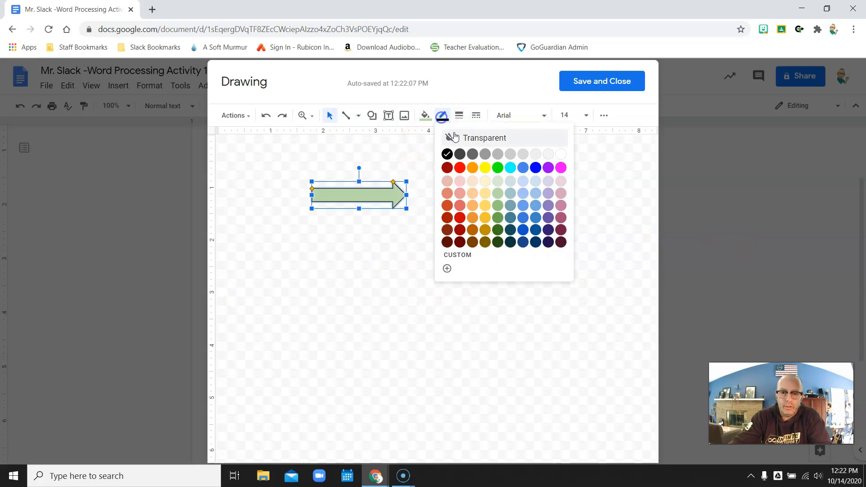
click(472, 171)
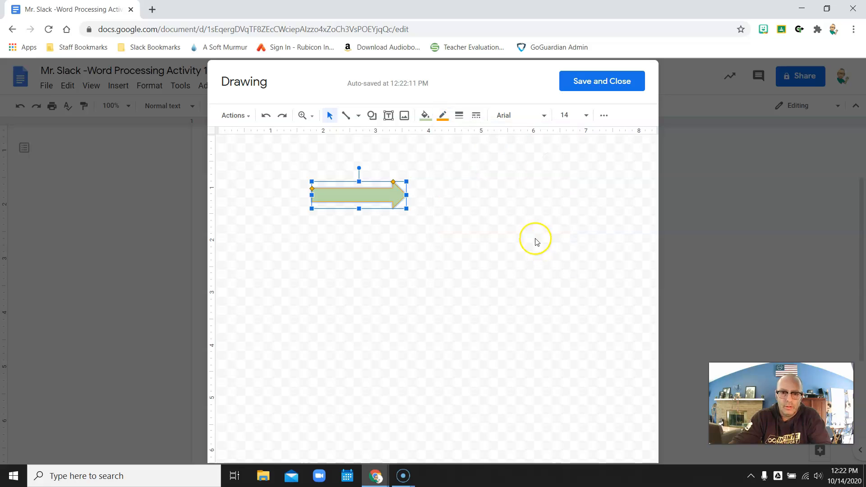
click(461, 116)
click(479, 170)
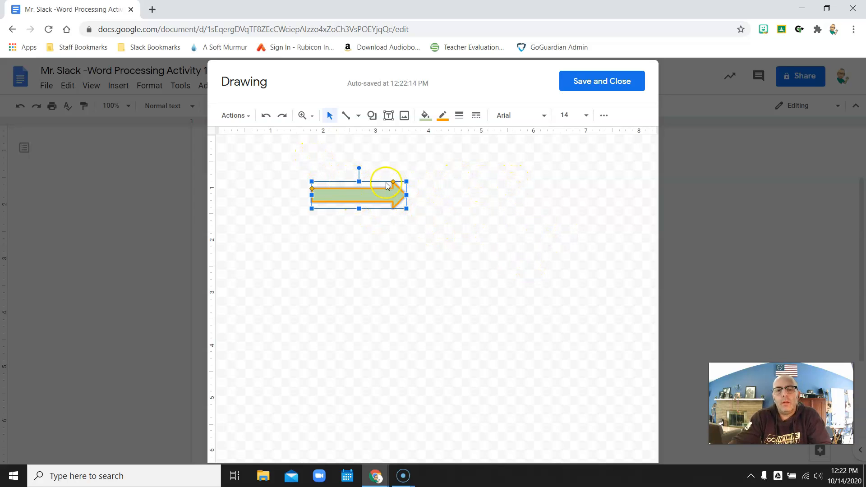
Rotate the arrow clockwise so it points diagonally down to the right, and save the drawing into the document.
drag(360, 168, 368, 188)
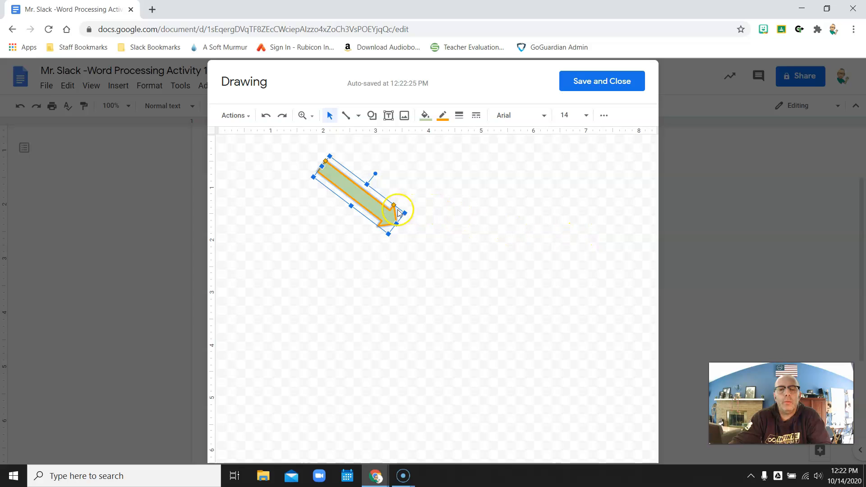
click(595, 87)
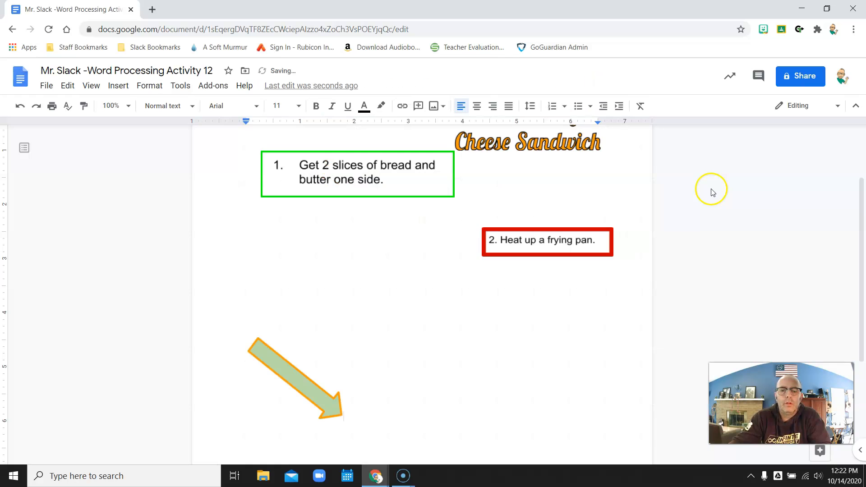
Set the arrow to wrap text, move it just below the step 1 box and shrink it slightly.
click(301, 382)
click(297, 380)
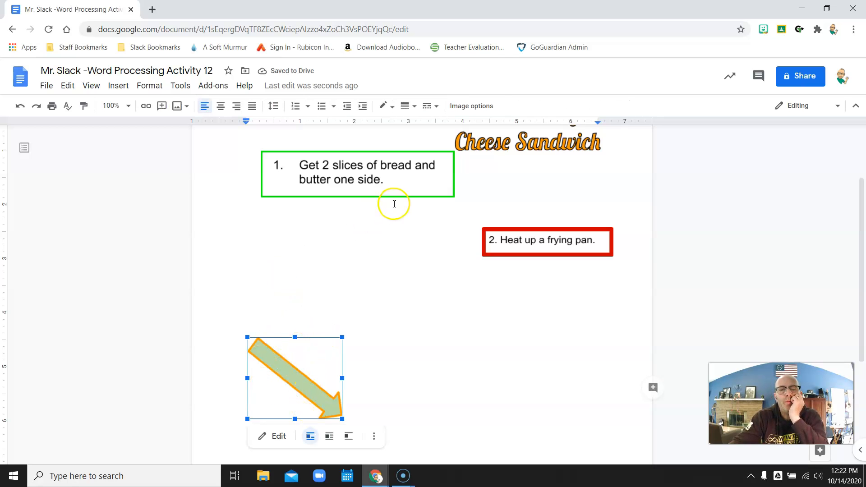
click(330, 436)
drag(299, 379, 430, 235)
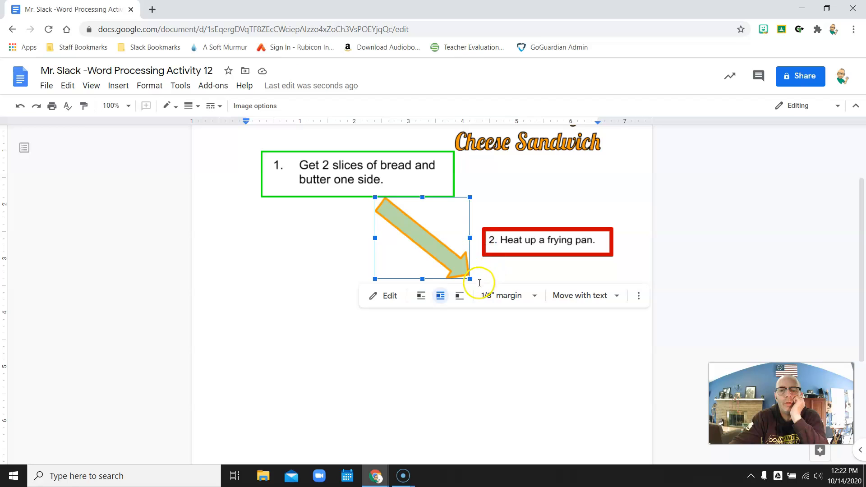
drag(470, 279, 452, 266)
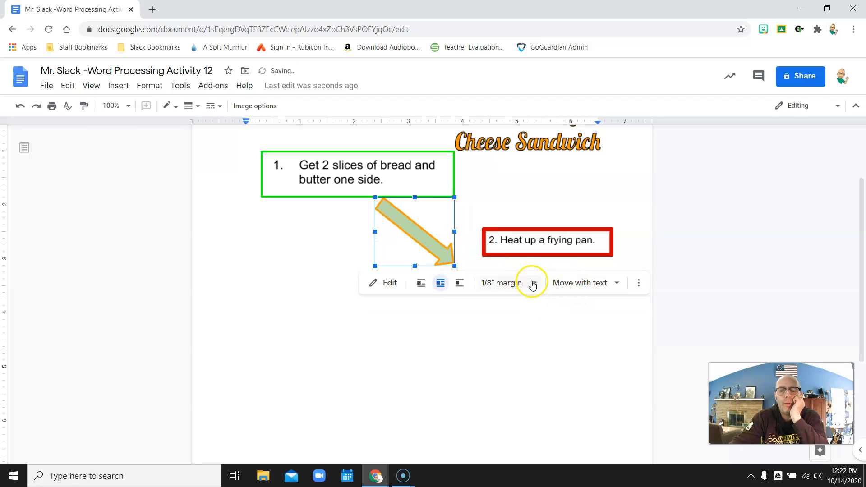
Edit the arrow drawing to reduce its rotation to about 20°, save it, and shift the arrow until its tip meets the step 2 box.
click(394, 283)
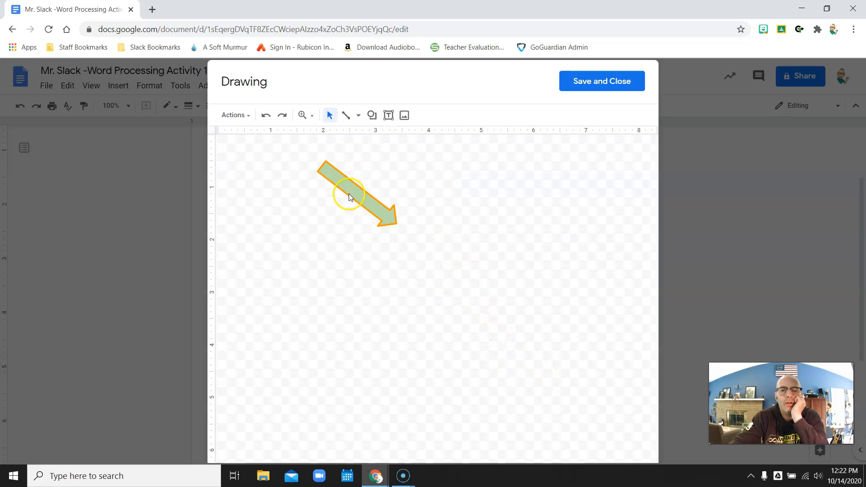
click(348, 193)
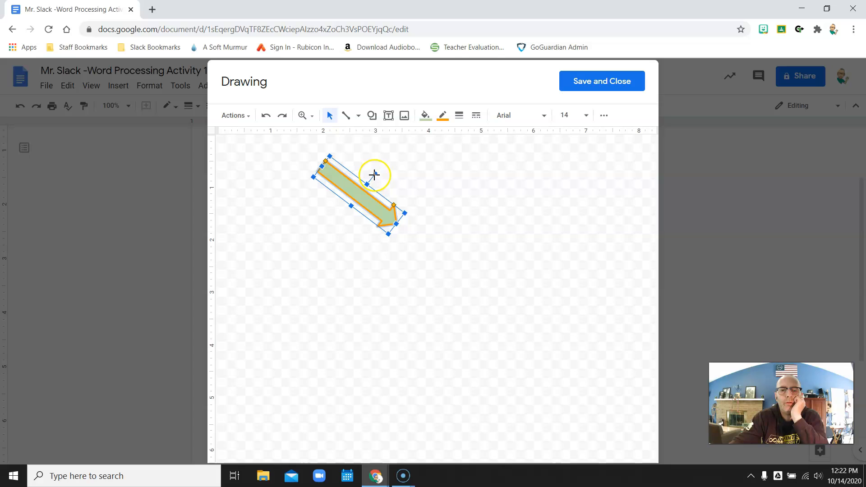
drag(374, 173, 369, 173)
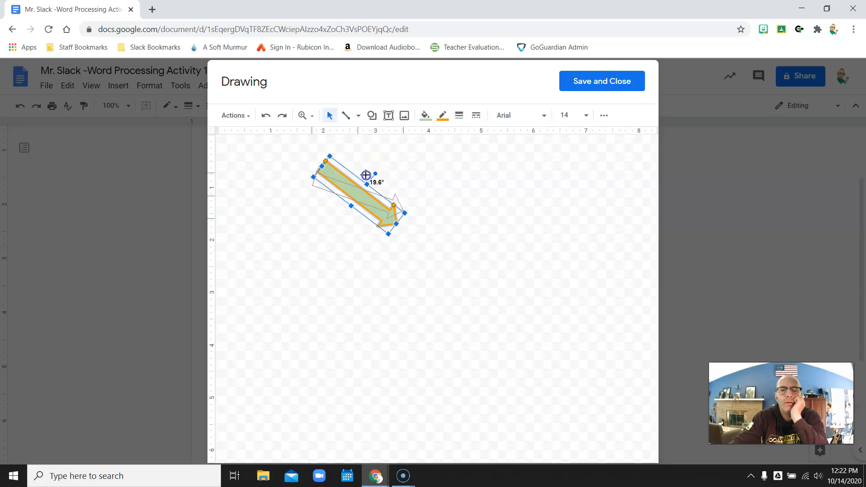
drag(366, 176, 365, 175)
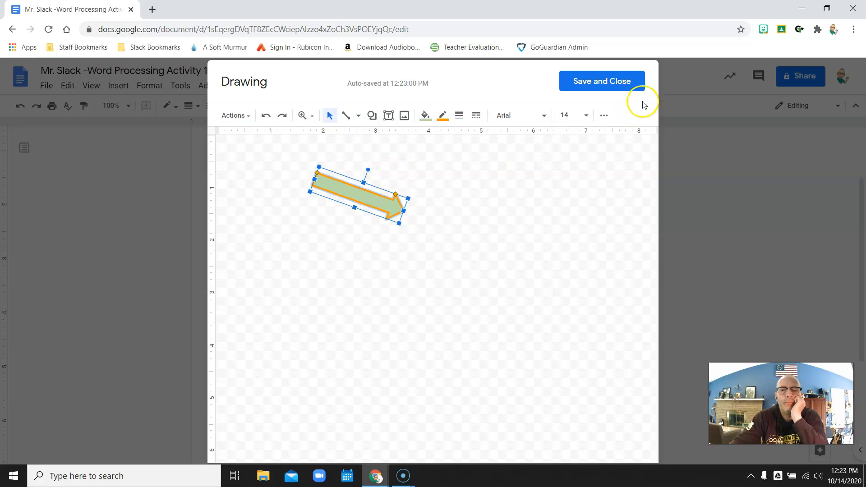
click(619, 81)
drag(417, 221, 445, 225)
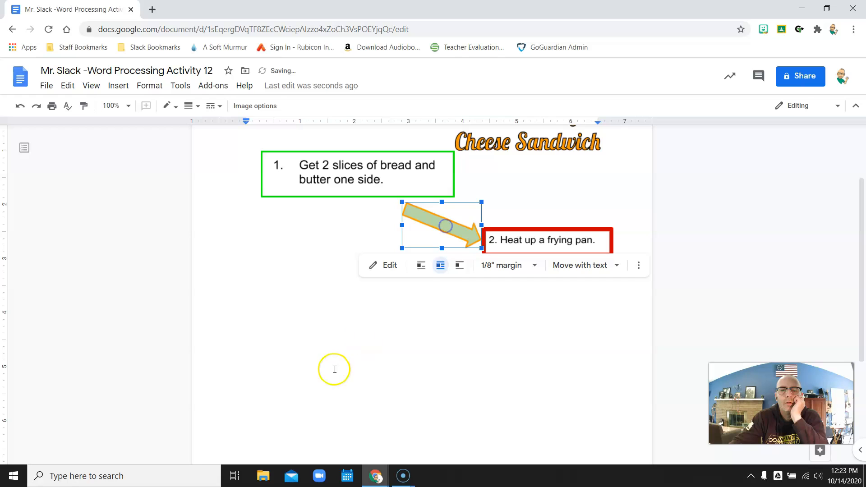
click(408, 344)
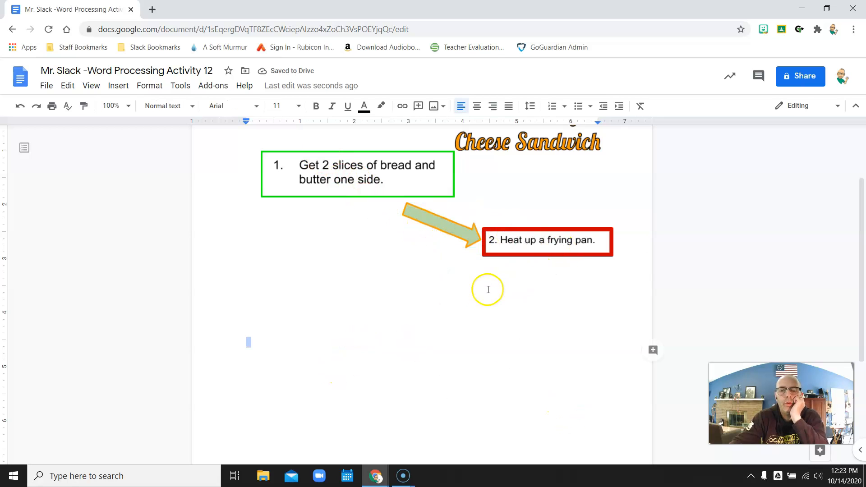
click(260, 345)
scroll(478, 329, up, 2)
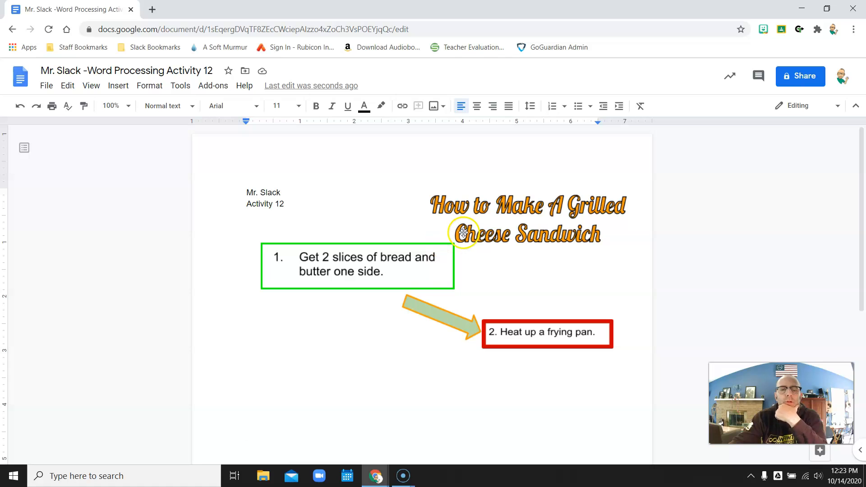
click(348, 263)
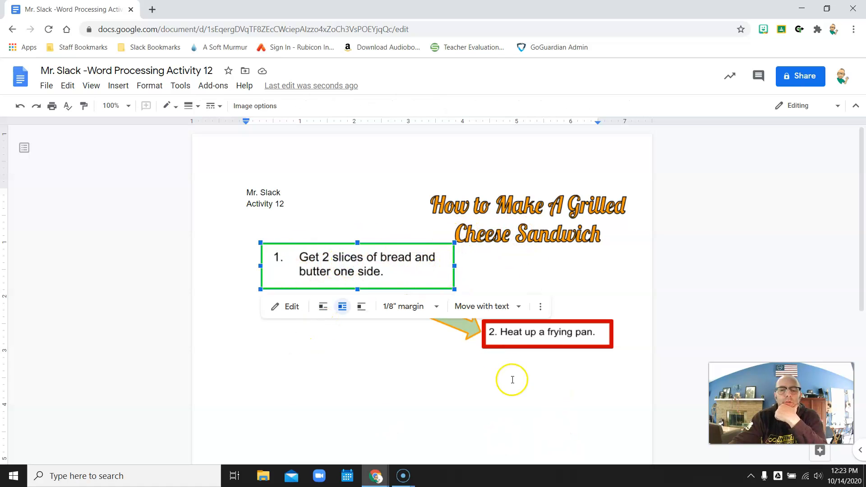
click(356, 358)
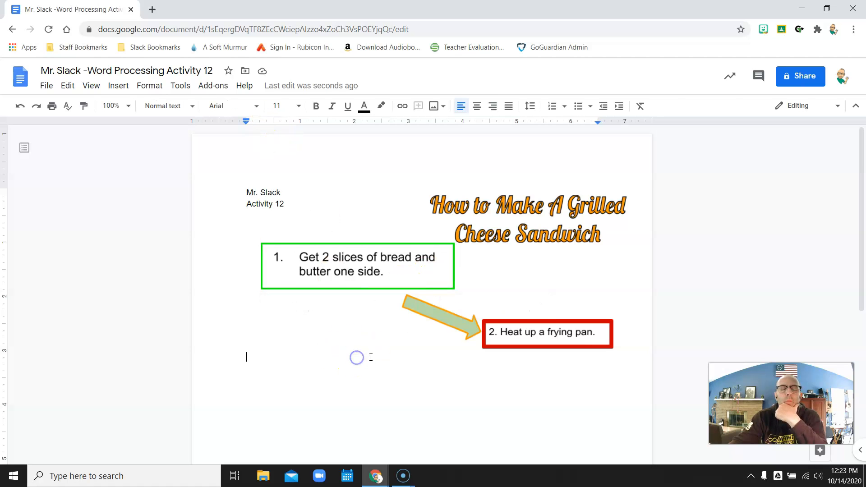
Restore the flowchart window to its smaller size beside the assignment instructions and review the teacher's sample flowchart there.
click(832, 6)
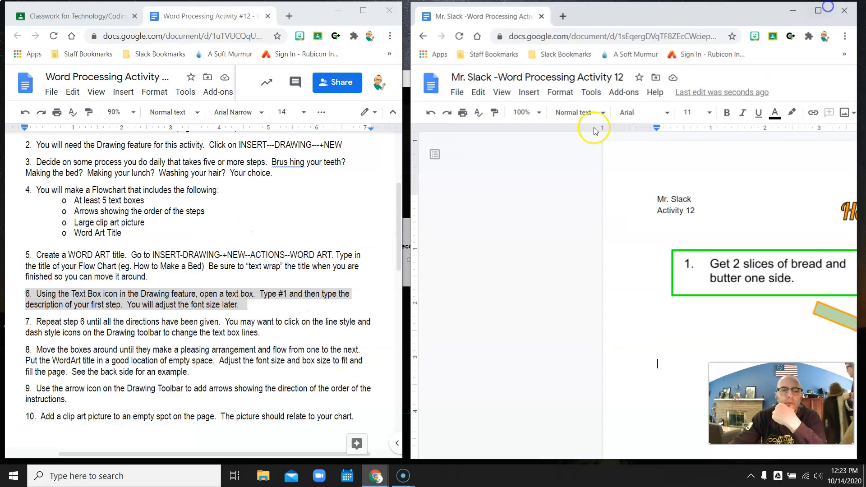
scroll(217, 293, down, 10)
scroll(204, 295, down, 1)
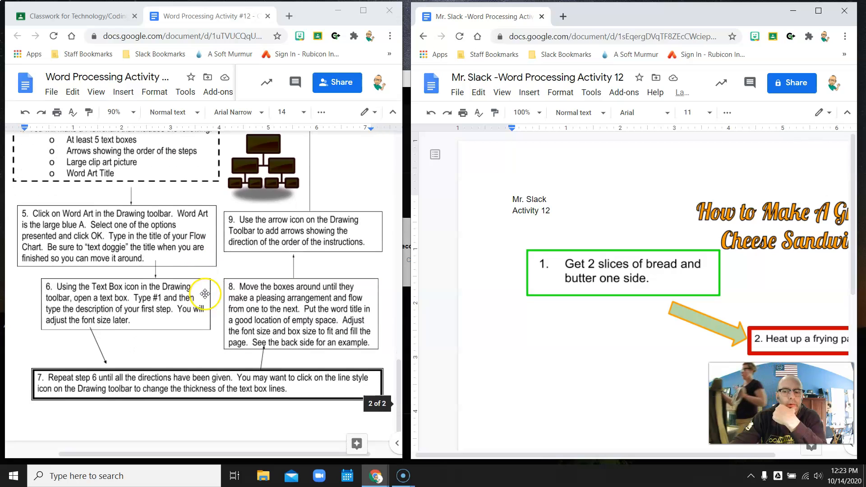
scroll(156, 293, up, 5)
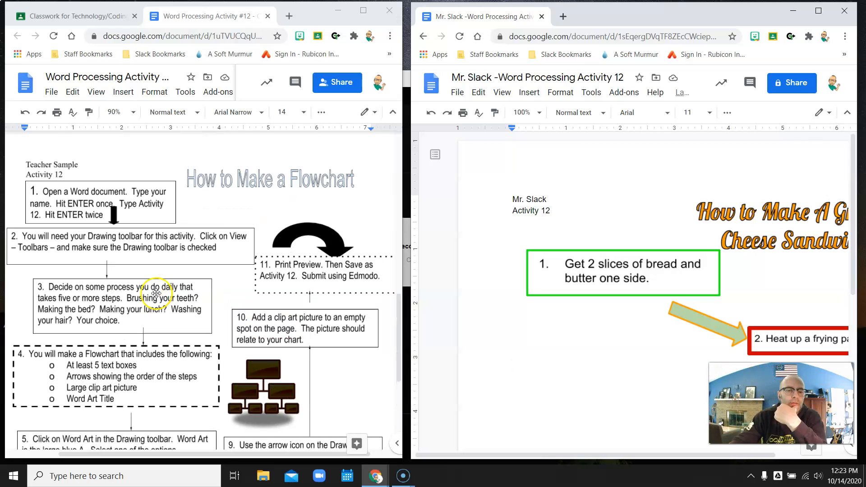